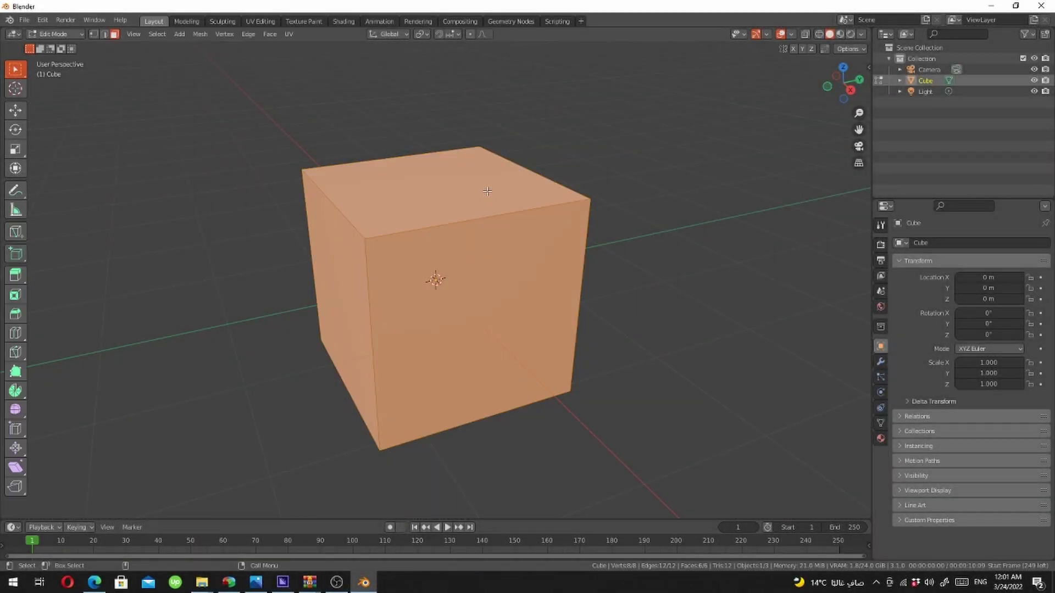
Select only the default cube's top face
click(487, 192)
In top view, drag the cube's top-right corner vertex up and to the right
middle_drag(676, 214, 549, 286)
key(KP_7)
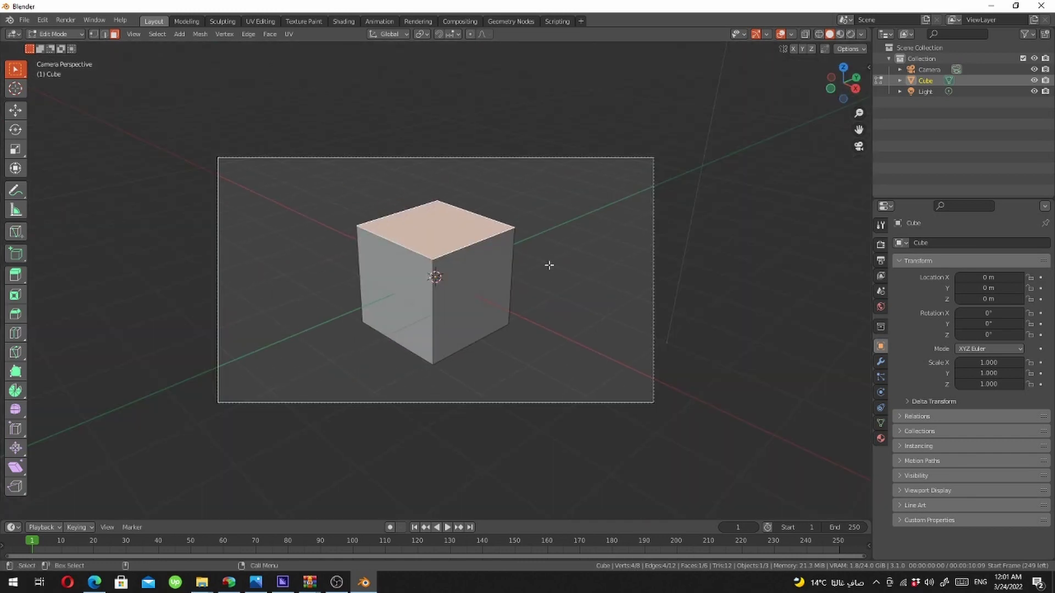
key(1)
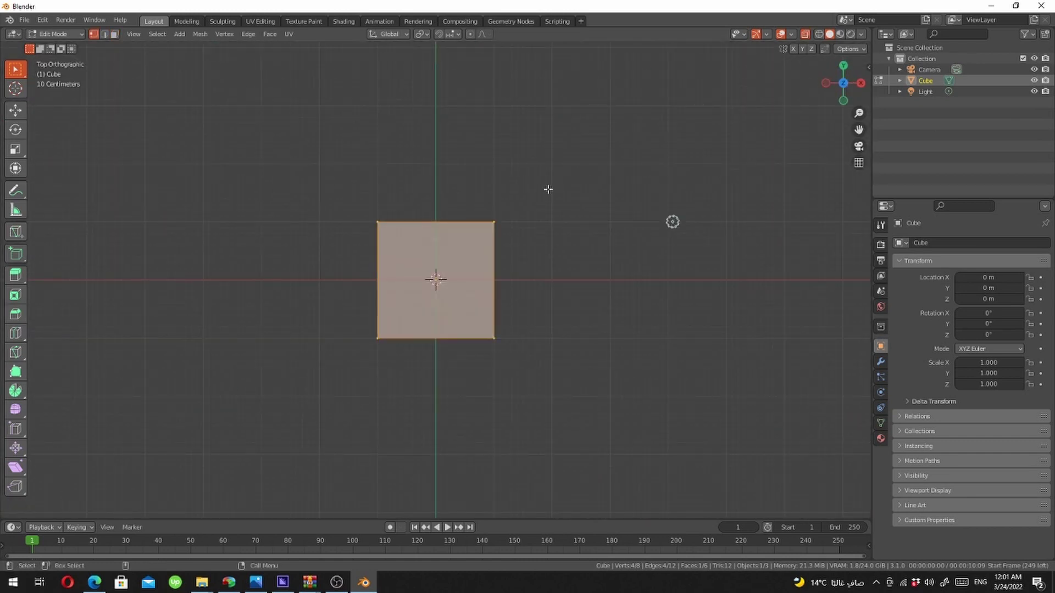
click(499, 216)
key(shift+space)
key(g)
drag(517, 200, 644, 122)
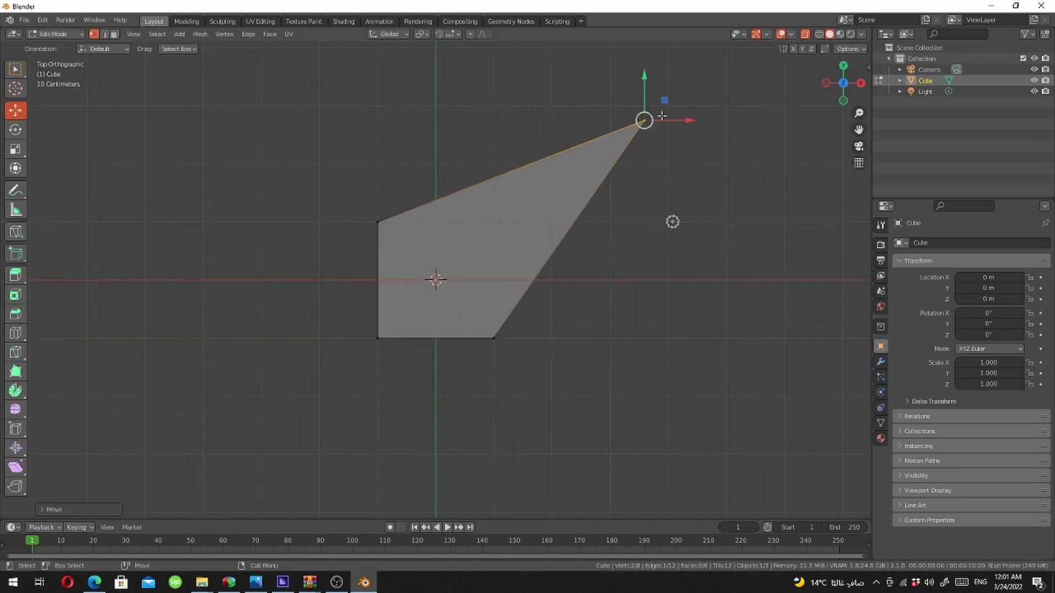
key(Tab)
key(ctrl+z)
mouse_move(623, 242)
middle_down()
mouse_move(573, 180)
mouse_move(609, 258)
middle_up()
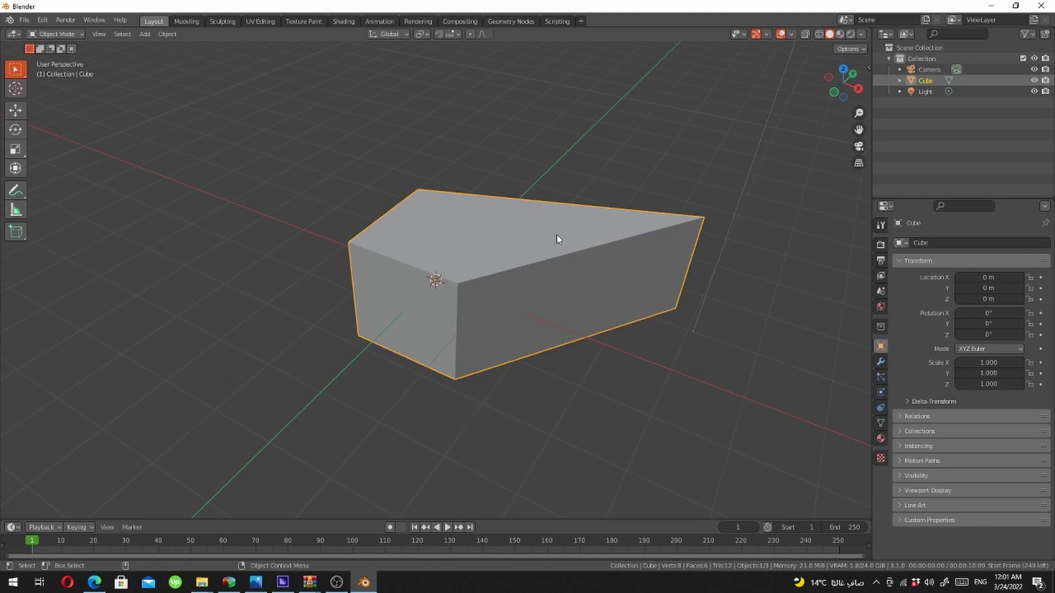
Trial-inset the block's top face, then undo the inset
key(Tab)
click(535, 270)
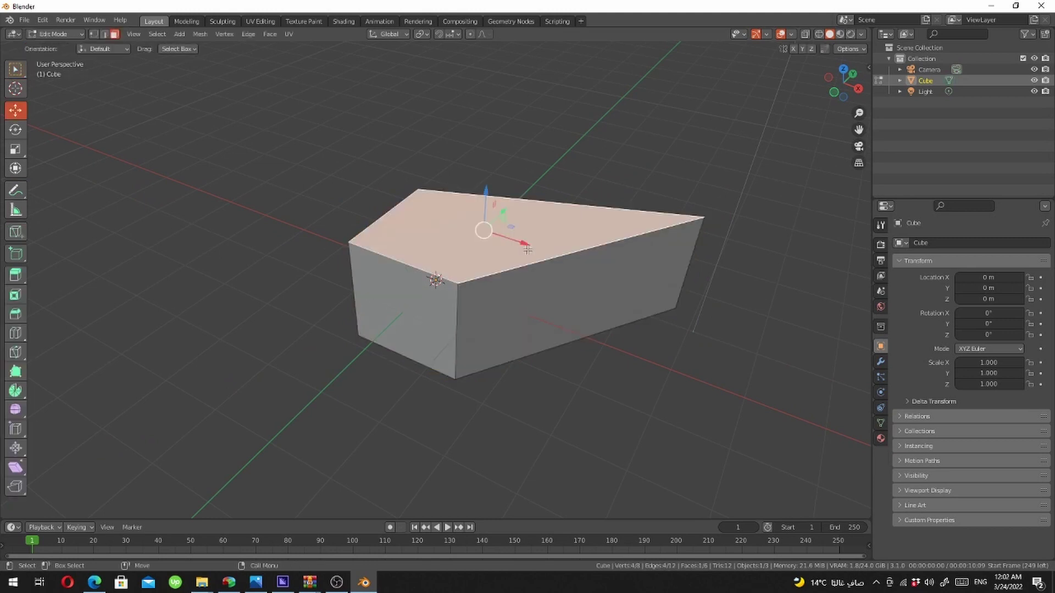
key(i)
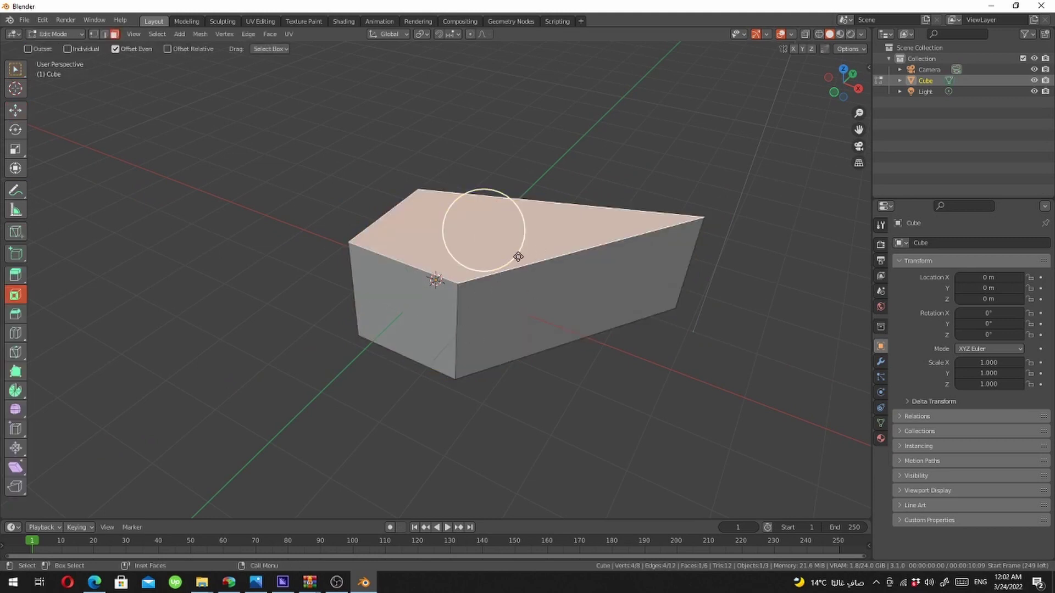
key(i)
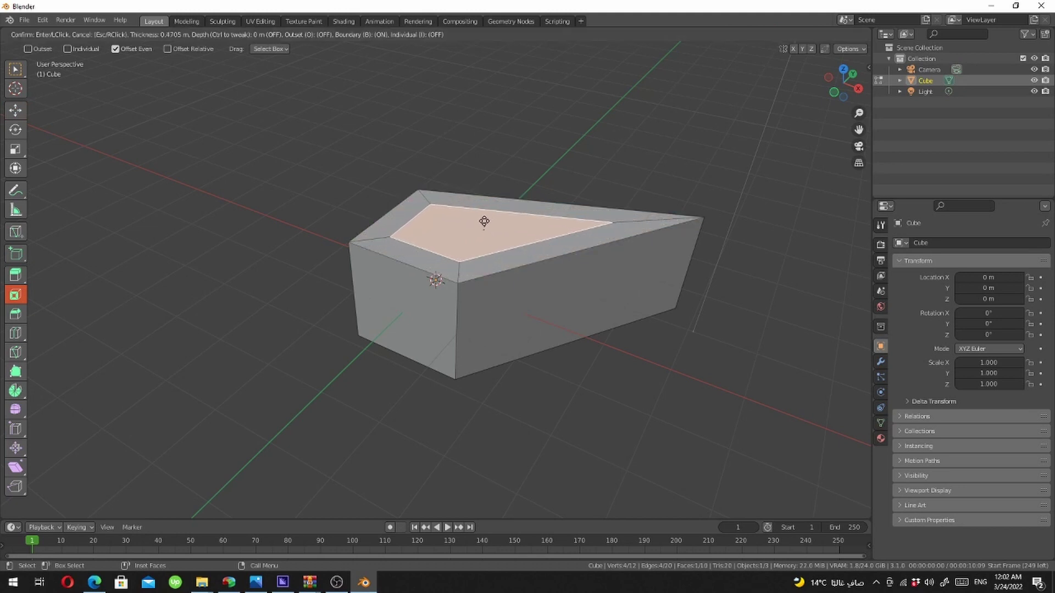
click(492, 220)
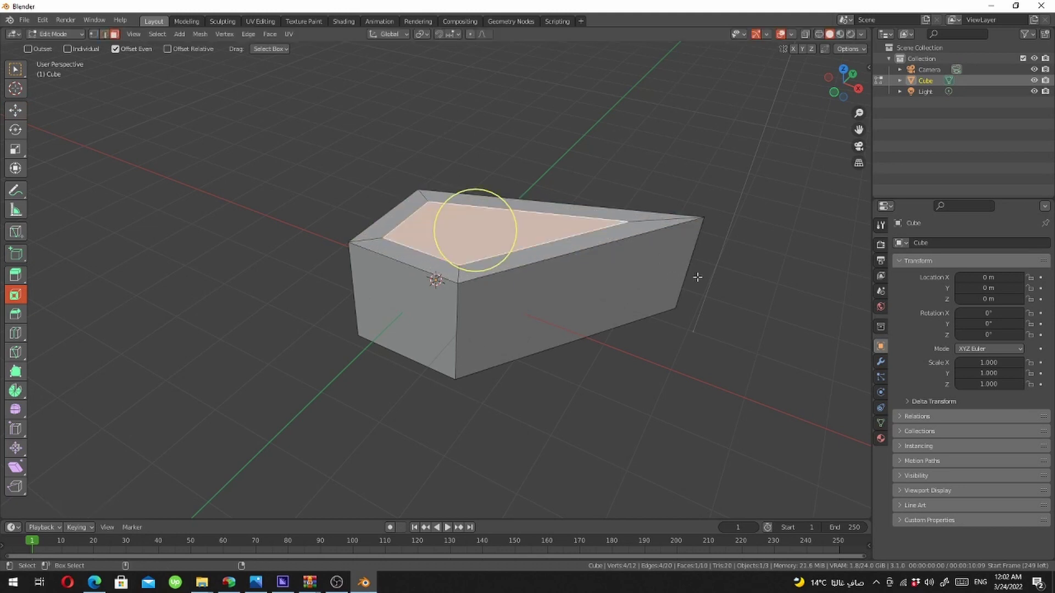
key(ctrl+z)
key(ctrl+z)
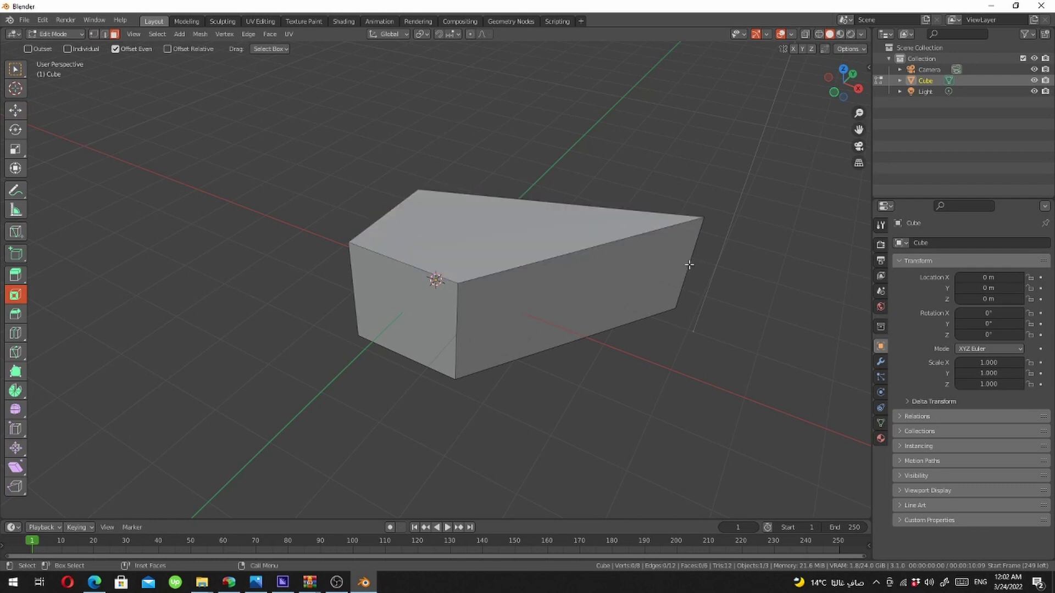
Bevel the vertical edge at the stretched corner into a rounded curve
key(2)
click(690, 264)
key(ctrl+b)
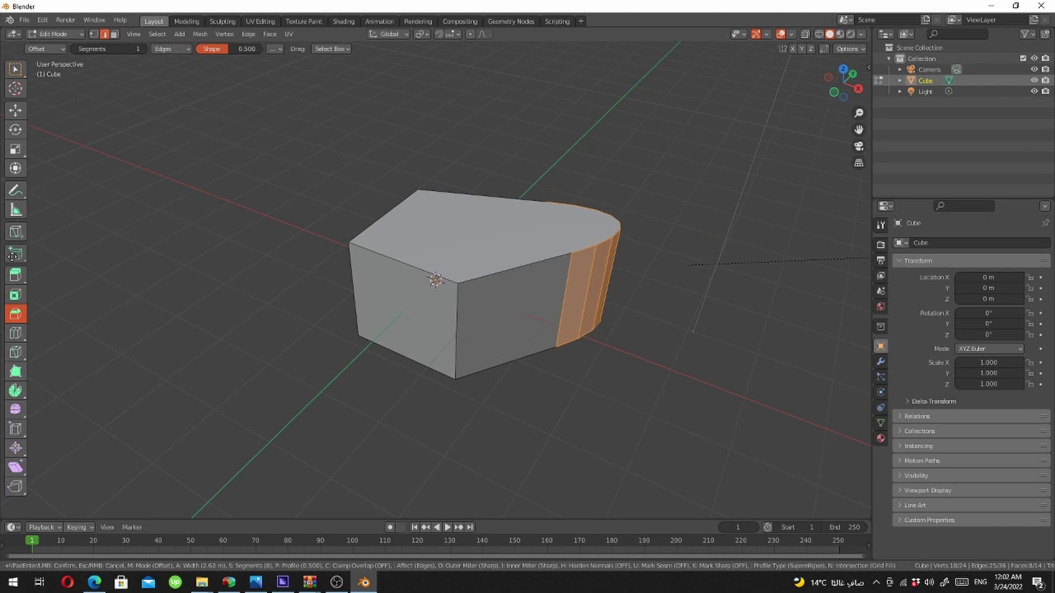
click(857, 258)
Test a wider inset on the top face, undo it, and return to Object Mode
key(3)
click(610, 280)
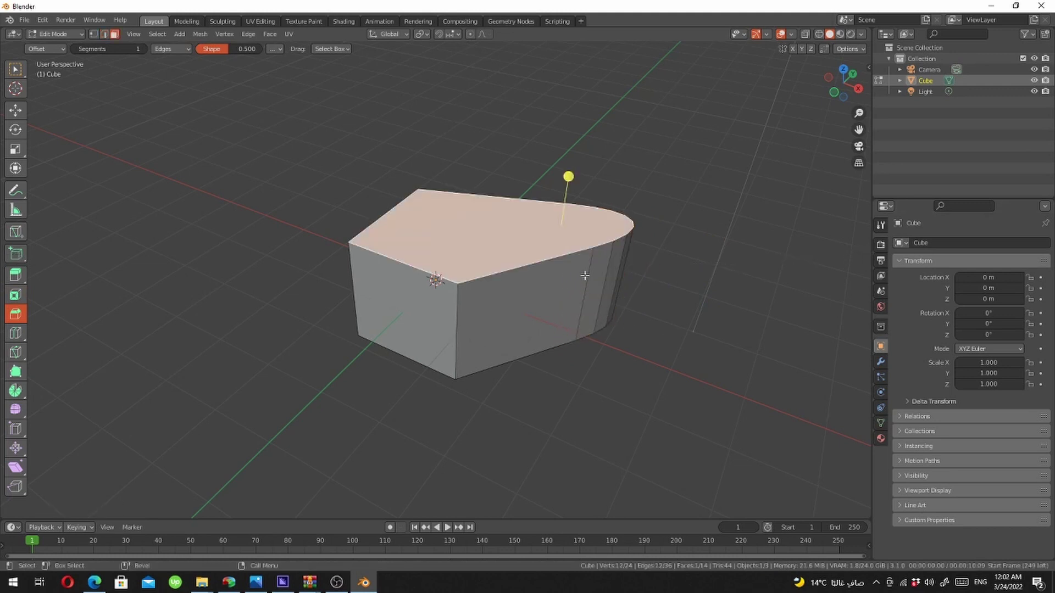
key(i)
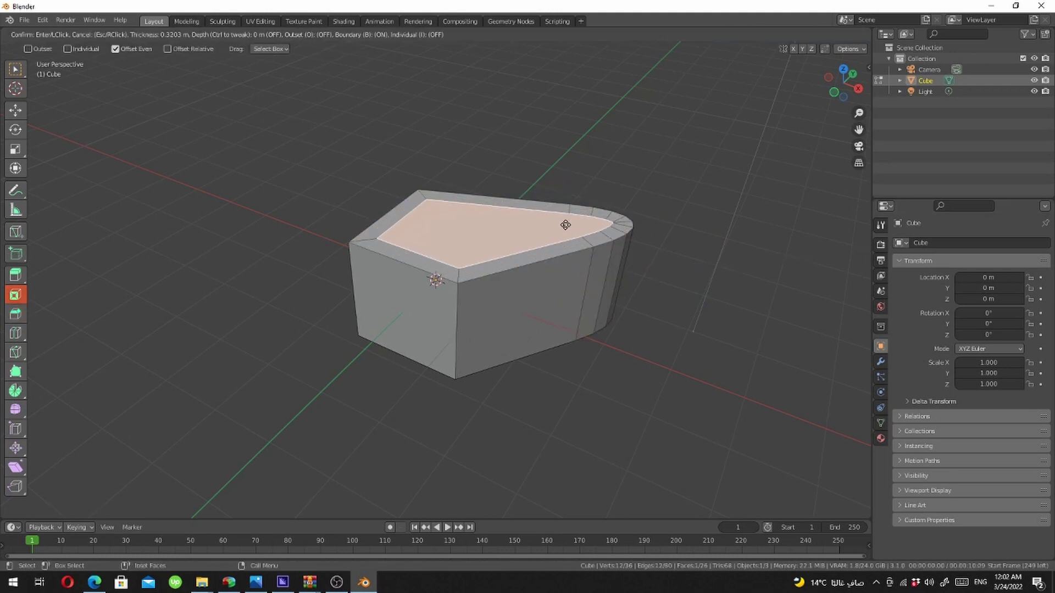
click(560, 225)
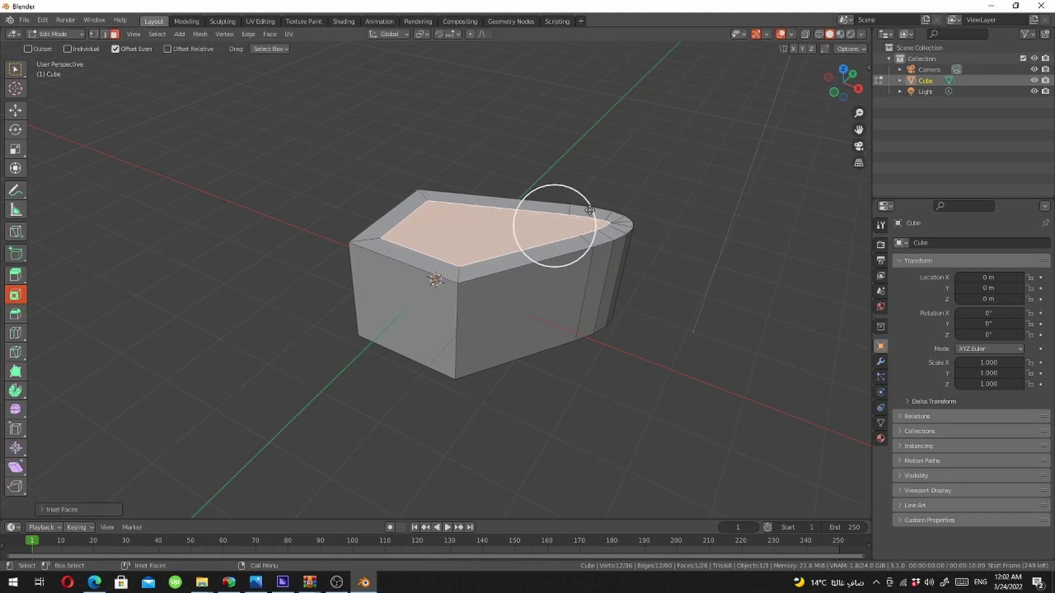
scroll(620, 200, up, 3)
scroll(659, 214, up, 3)
scroll(726, 230, up, 2)
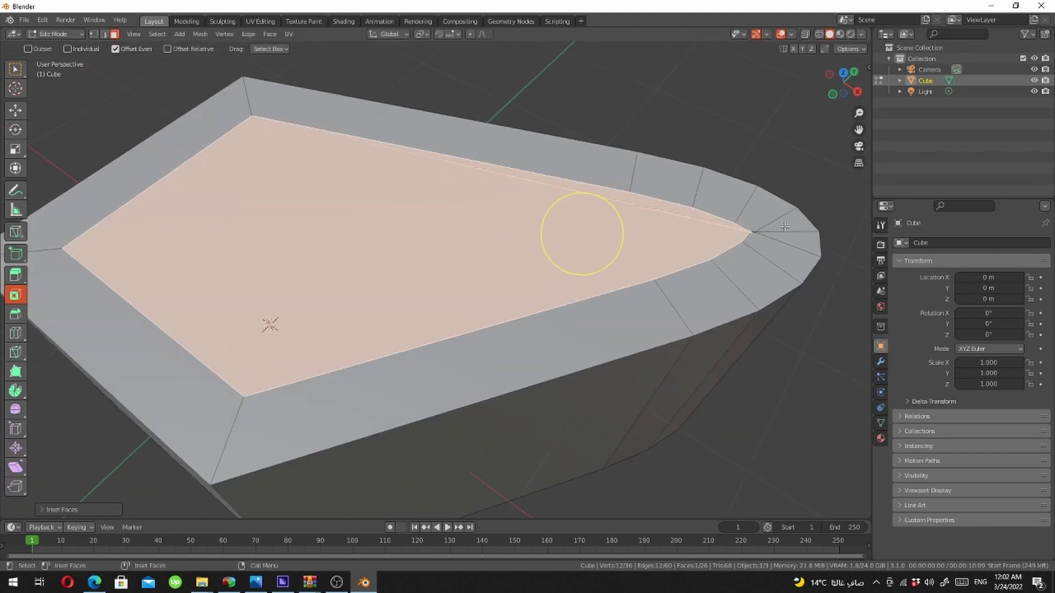
click(62, 509)
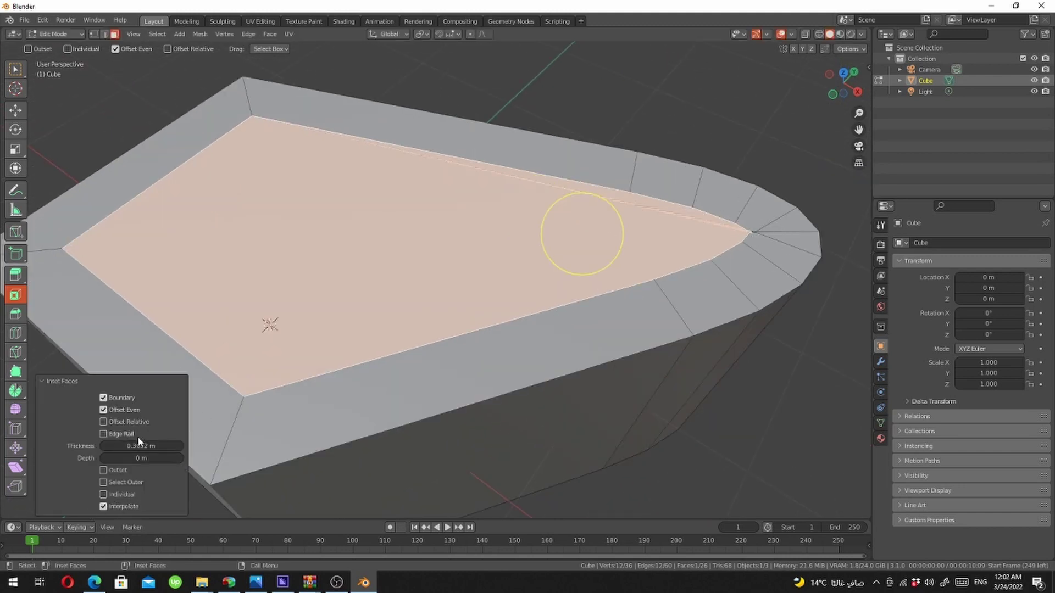
mouse_move(138, 445)
mouse_down()
mouse_move(177, 445)
mouse_move(144, 446)
mouse_up()
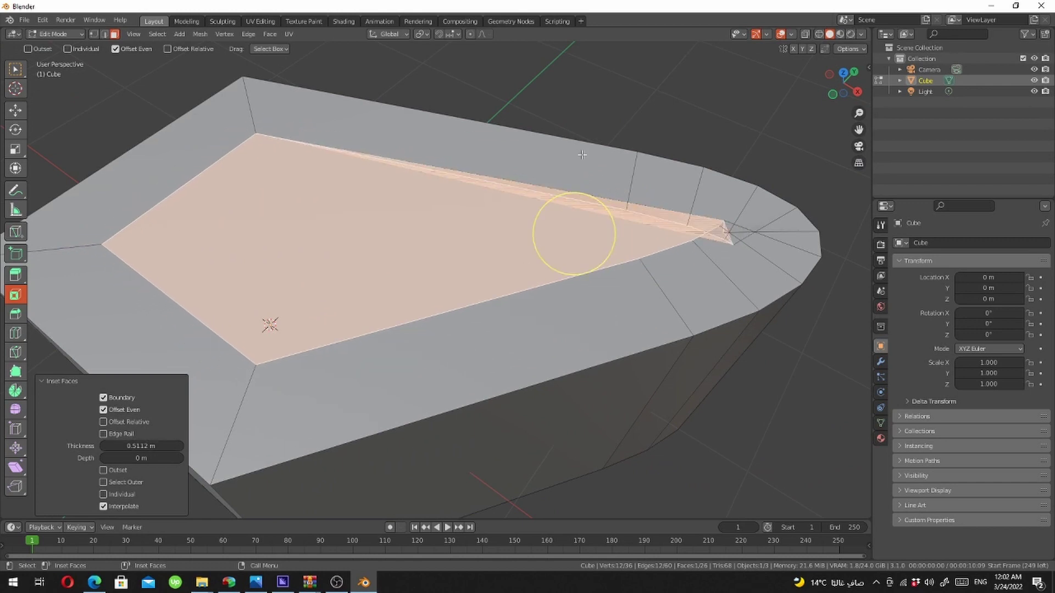
scroll(577, 233, down, 5)
key(ctrl+z)
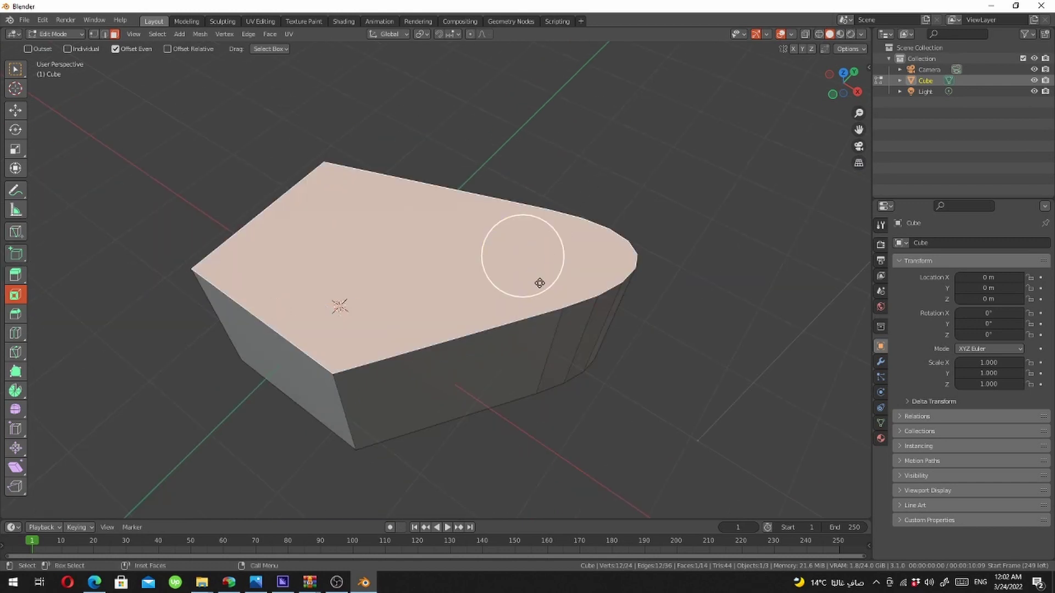
key(Tab)
scroll(531, 299, down, 3)
In Preferences, search add-ons for 'inset' and expand Mesh: Inset Straight Skeleton
middle_drag(531, 299, 540, 264)
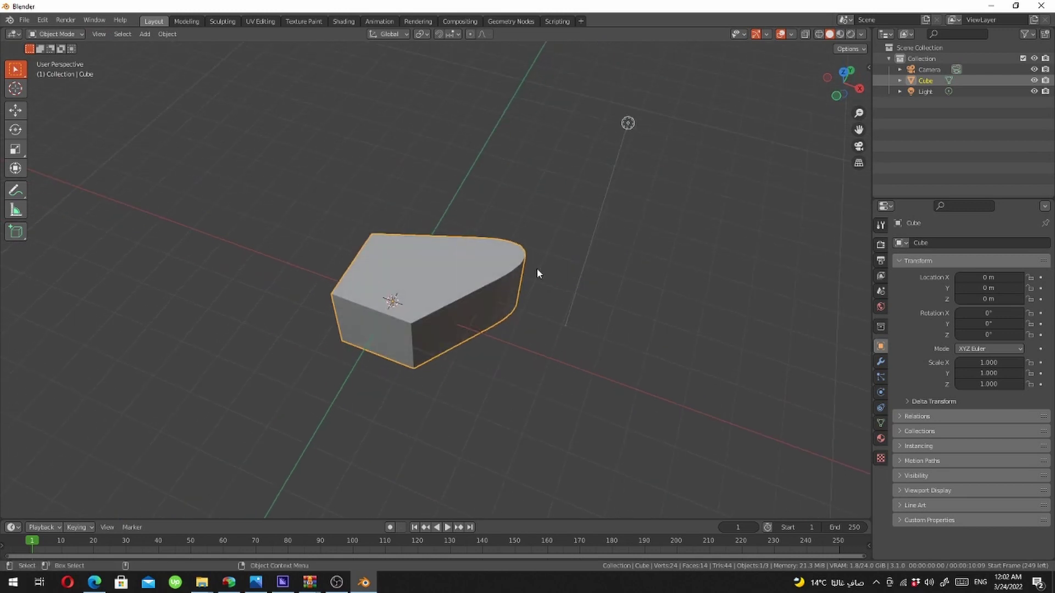
scroll(539, 277, up, 2)
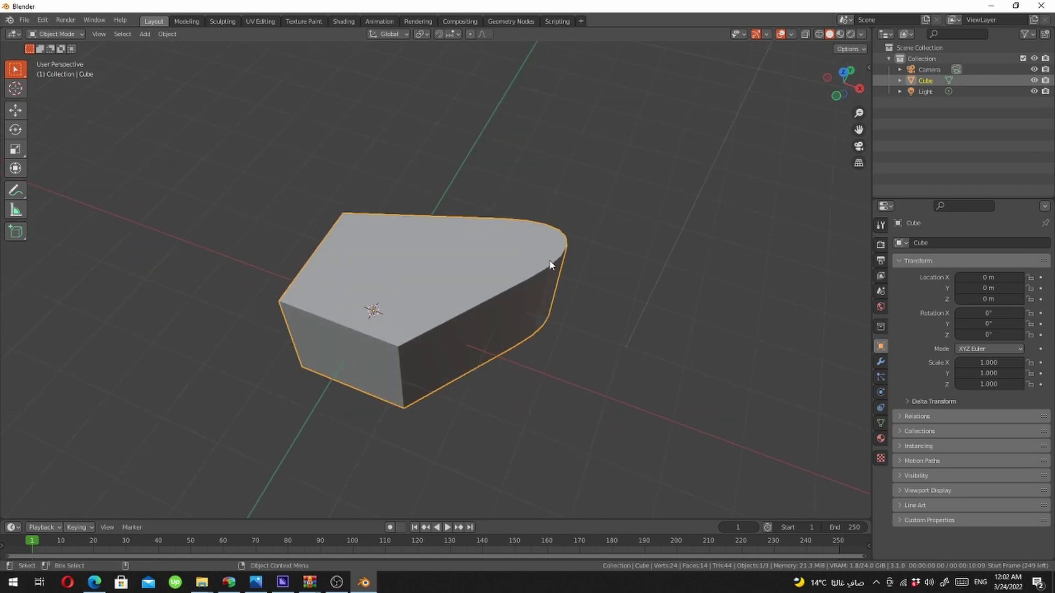
click(42, 20)
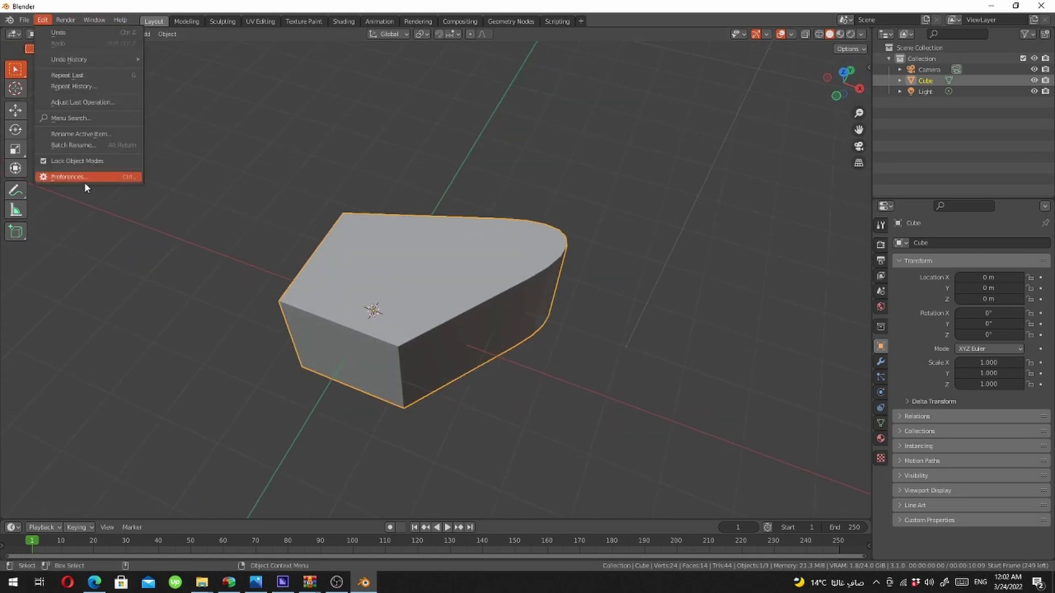
click(66, 182)
drag(206, 27, 567, 191)
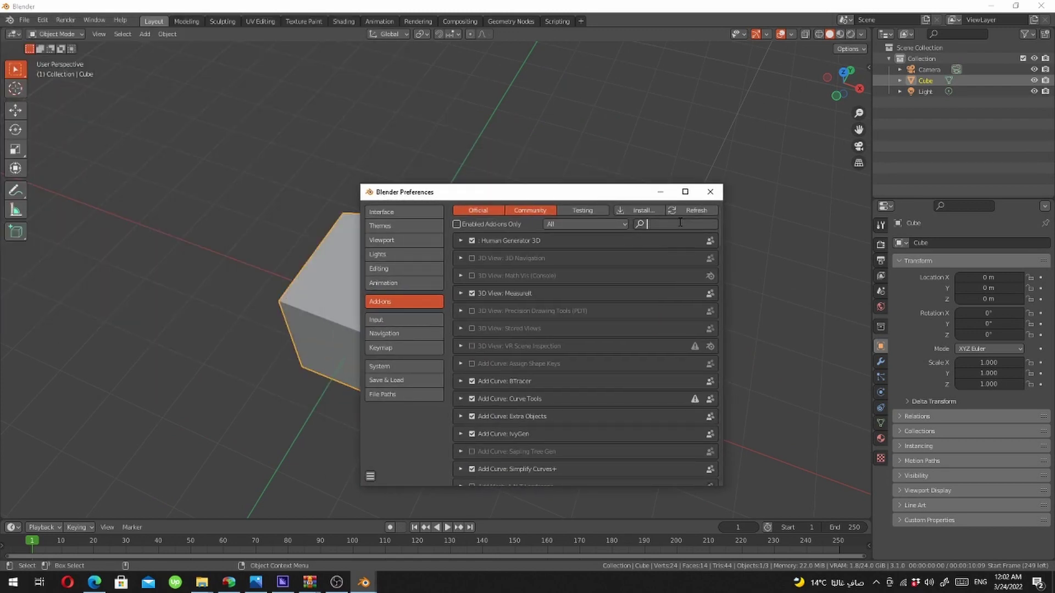
text(inset)
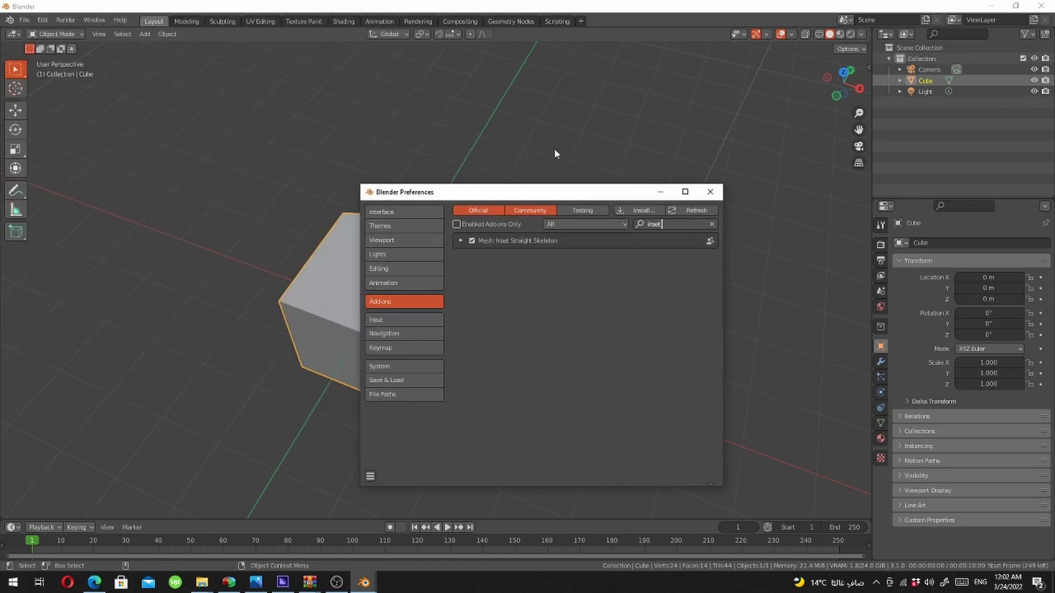
click(508, 263)
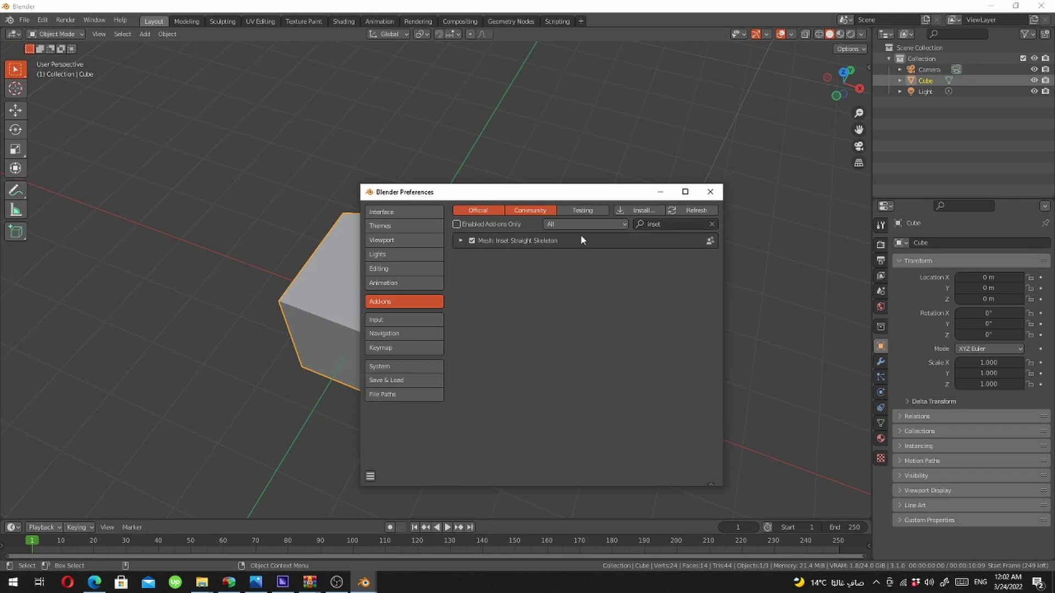
click(461, 240)
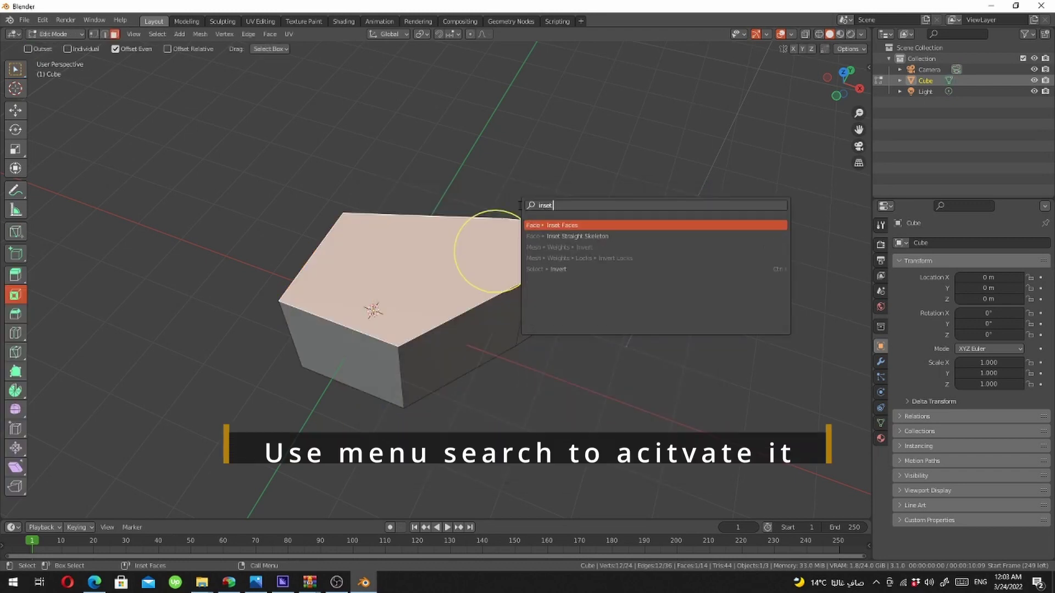
Apply Inset Straight Skeleton to the top face with a 1.5 m amount
key(Down)
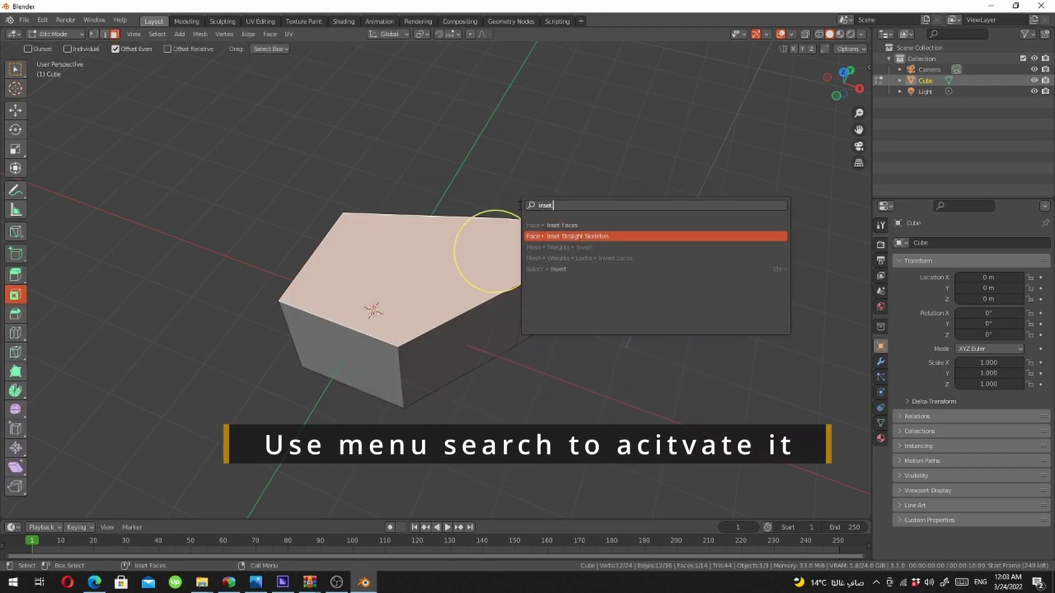
key(Return)
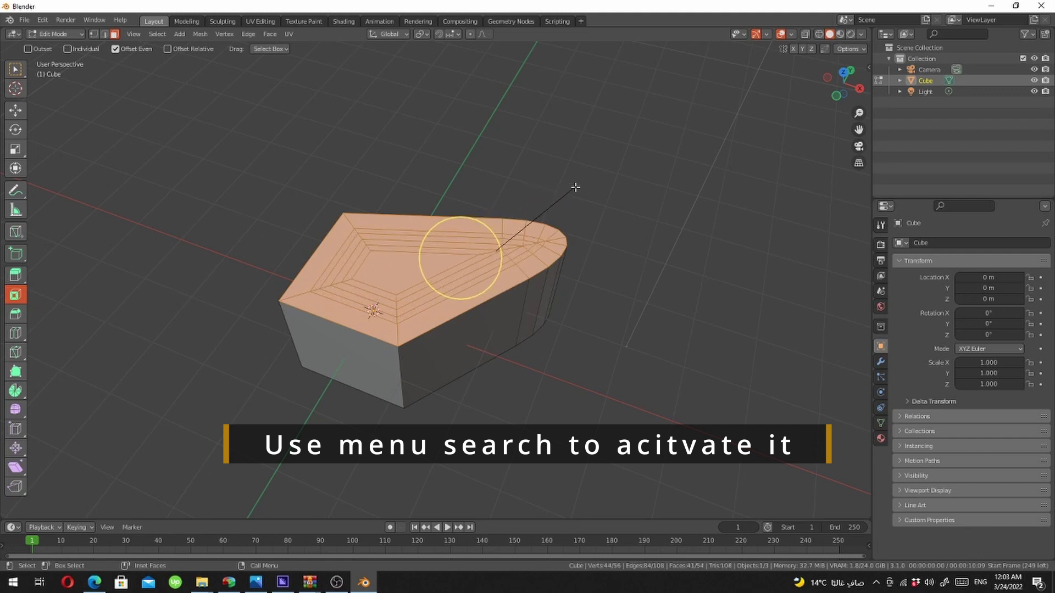
click(610, 194)
scroll(587, 248, up, 3)
scroll(588, 248, up, 3)
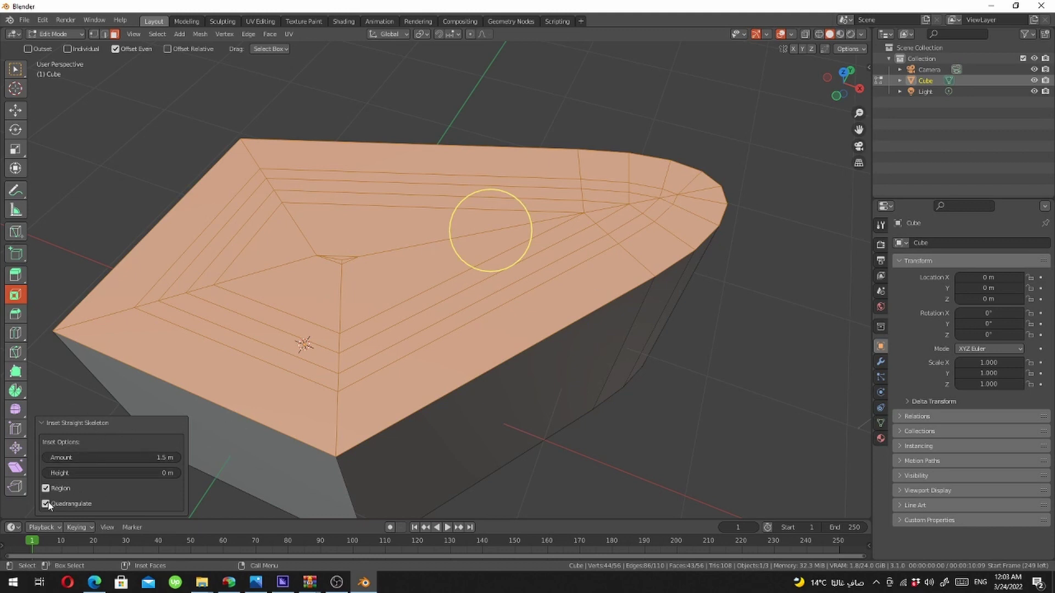
Try other inset heights and amounts, return to 1.5 m, then undo the inset
drag(90, 472, 164, 472)
scroll(503, 270, down, 3)
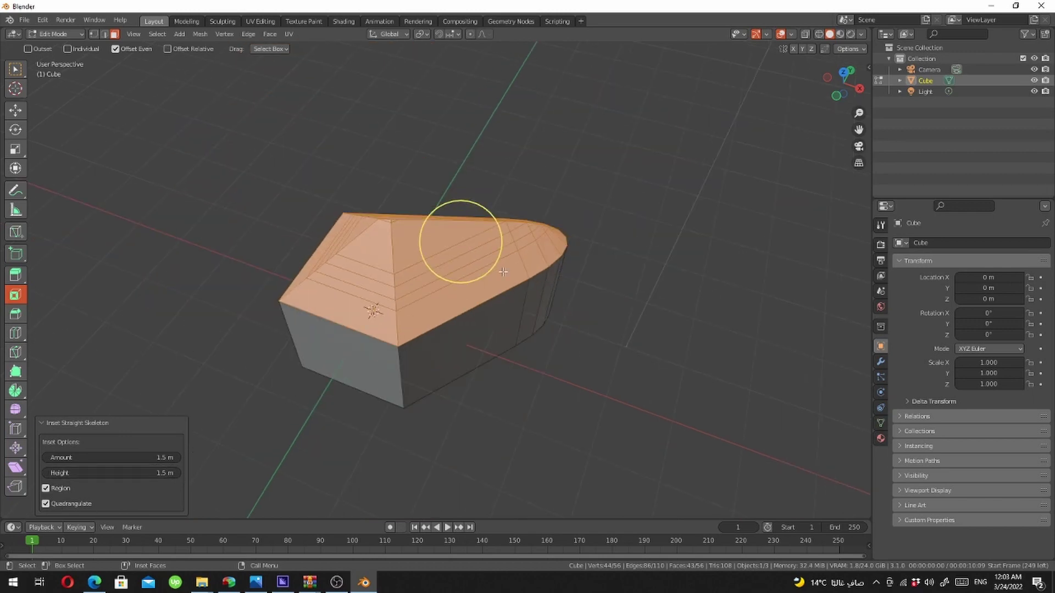
middle_drag(587, 294, 275, 403)
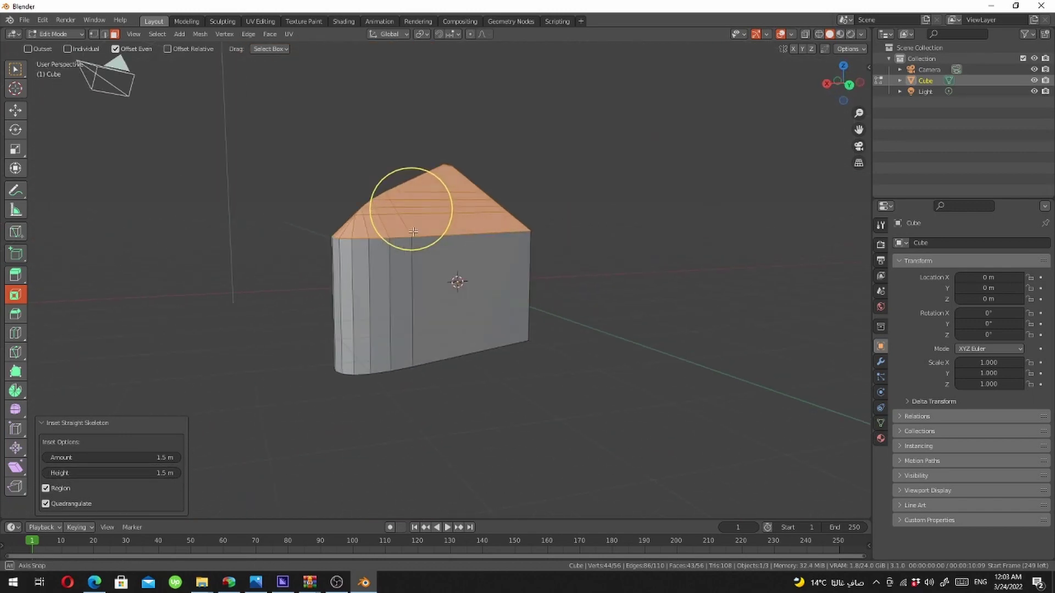
mouse_move(107, 457)
mouse_down()
mouse_move(428, 464)
mouse_move(51, 435)
mouse_move(51, 416)
mouse_move(123, 417)
mouse_up()
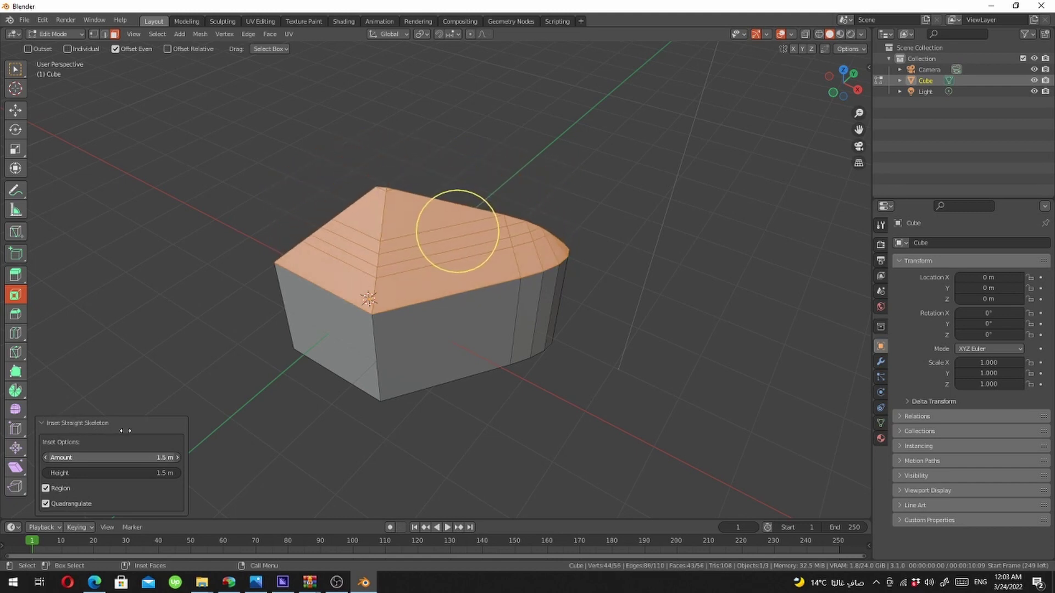
mouse_move(428, 248)
middle_down()
mouse_move(516, 314)
mouse_move(512, 280)
middle_up()
key(ctrl+z)
key(i)
click(545, 288)
key(ctrl+z)
Inset the top face, raising the inset region height to 0.18 m
key(F3)
click(647, 280)
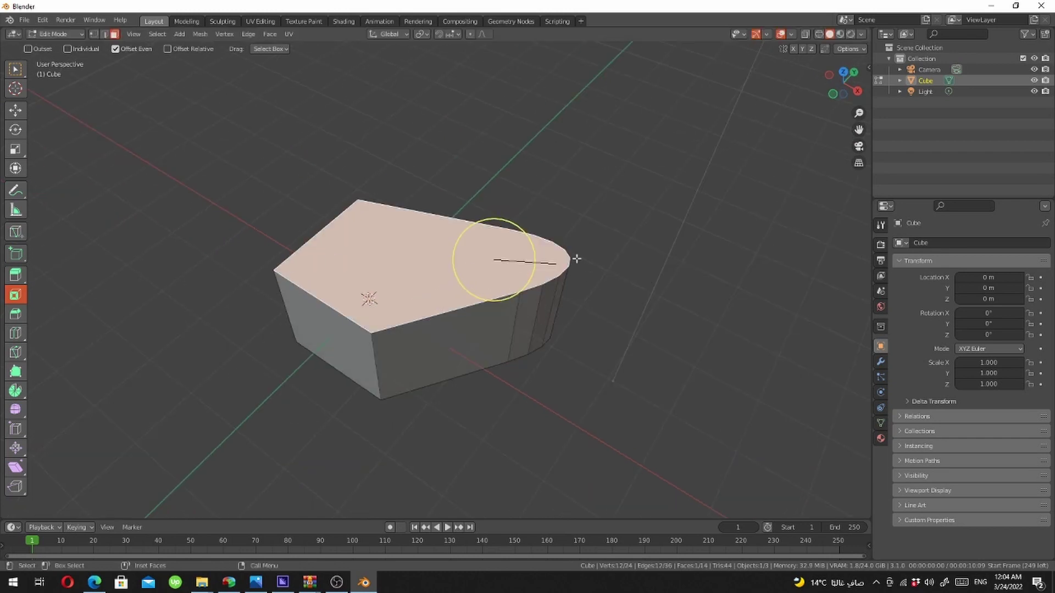
click(630, 160)
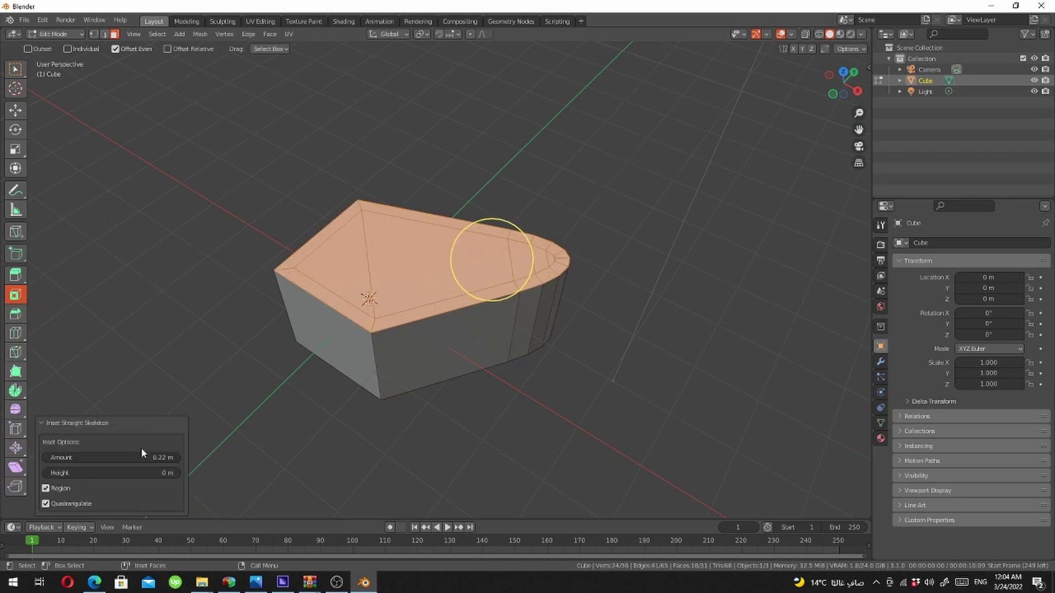
drag(116, 473, 165, 472)
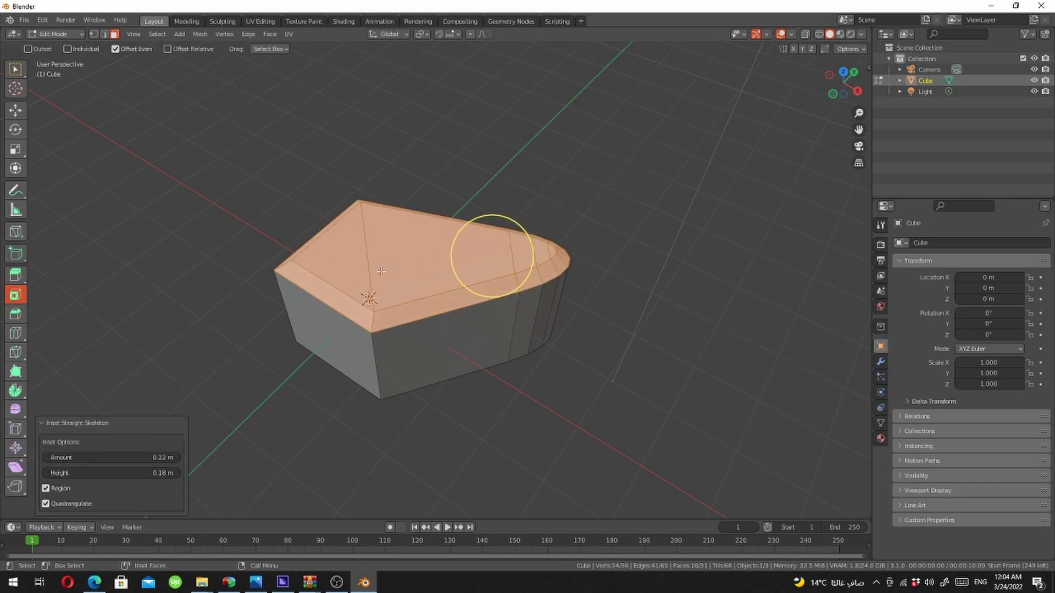
Select the coplanar inner top faces and lower them along Z with snapping
click(437, 251)
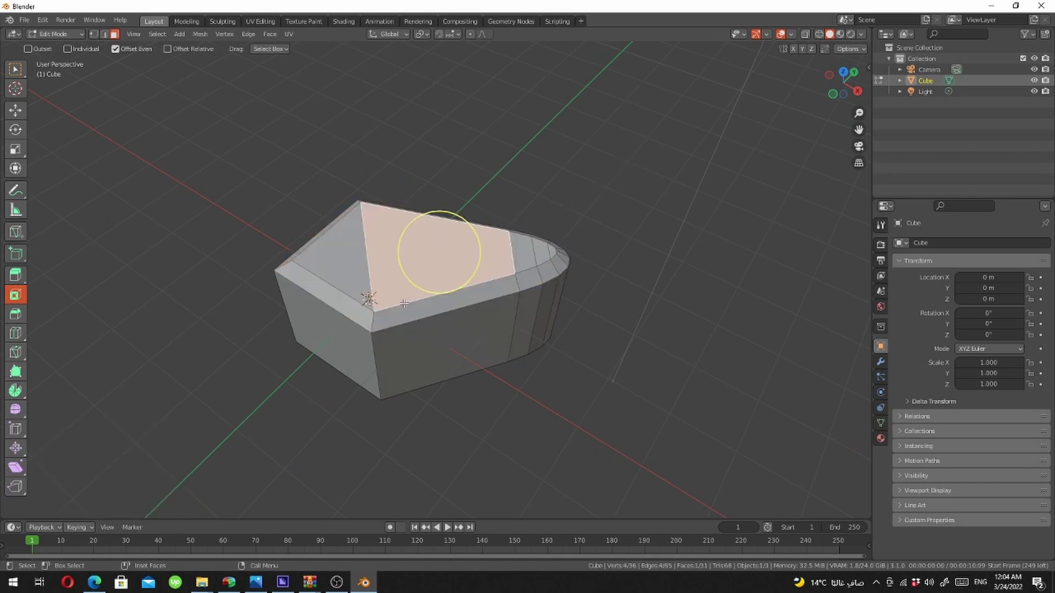
click(157, 34)
mouse_move(191, 165)
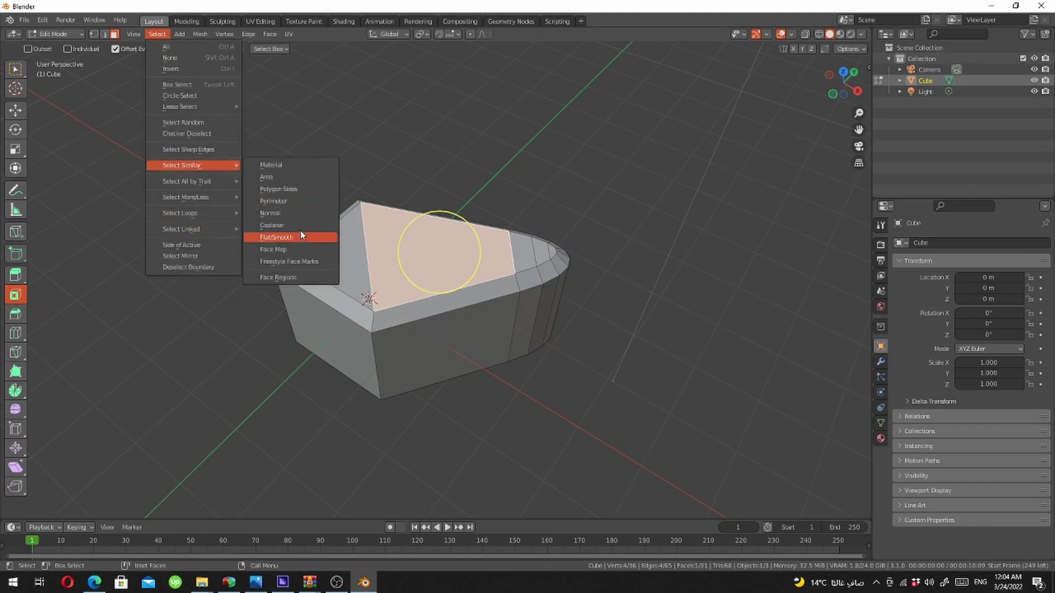
click(300, 225)
middle_drag(437, 248, 362, 182)
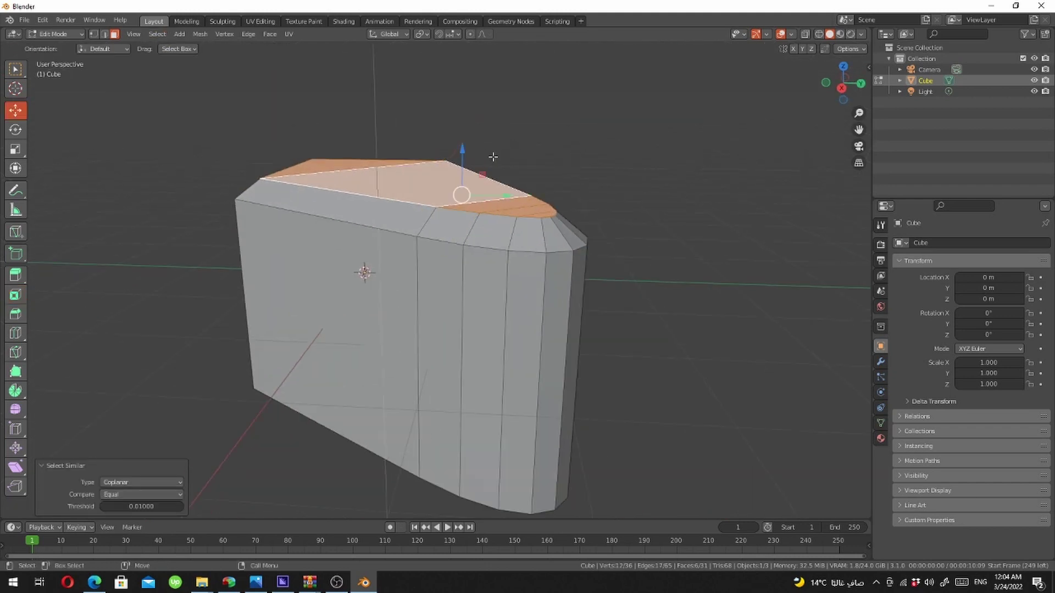
drag(461, 153, 489, 94)
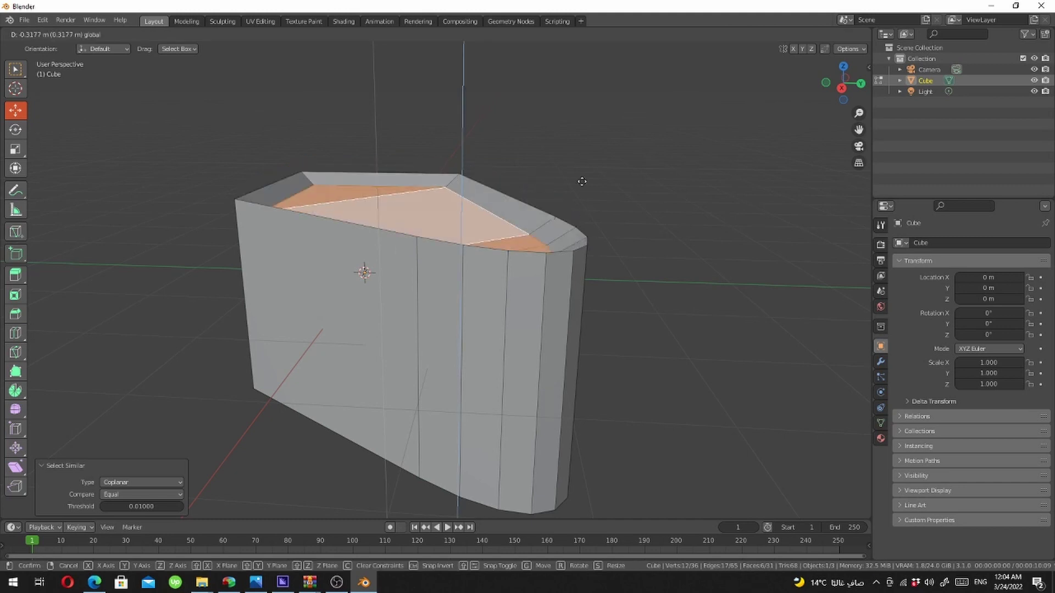
click(472, 36)
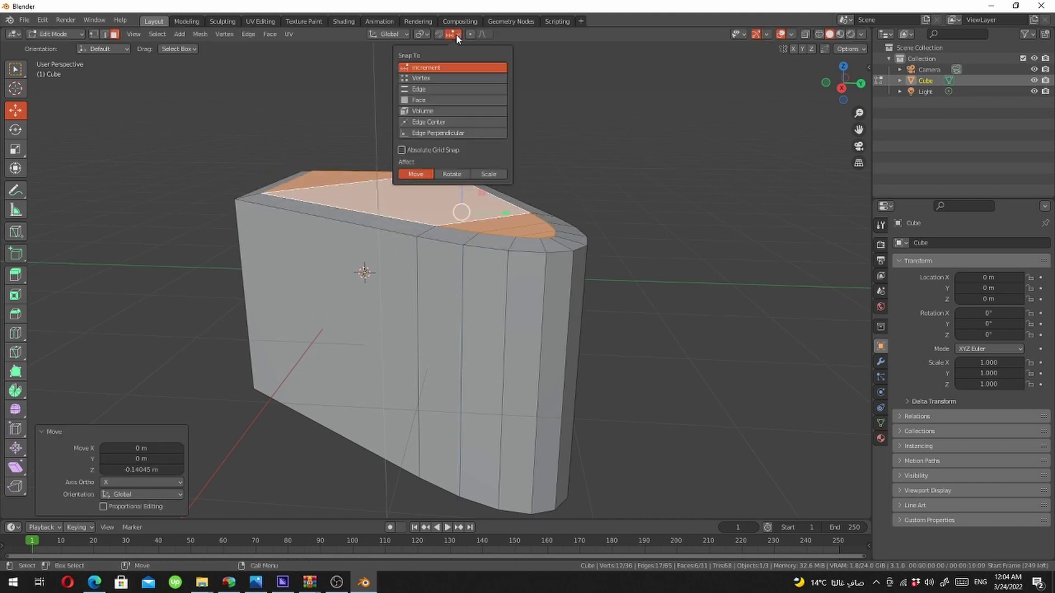
click(447, 76)
click(412, 105)
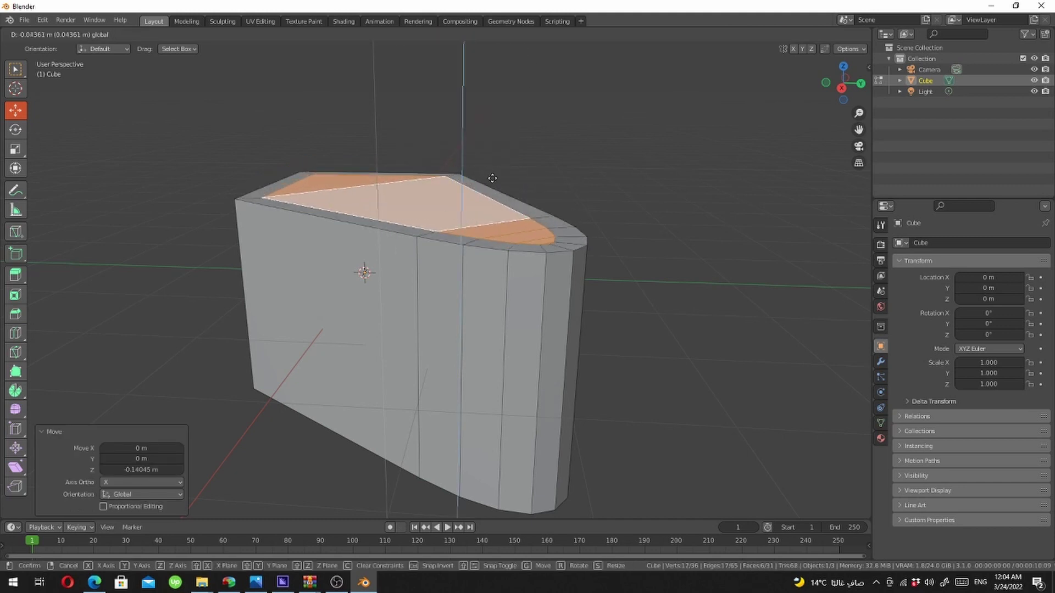
drag(459, 168, 459, 156)
mouse_move(578, 231)
middle_down()
mouse_move(560, 316)
mouse_move(561, 278)
mouse_move(537, 279)
middle_up()
key(Tab)
key(Tab)
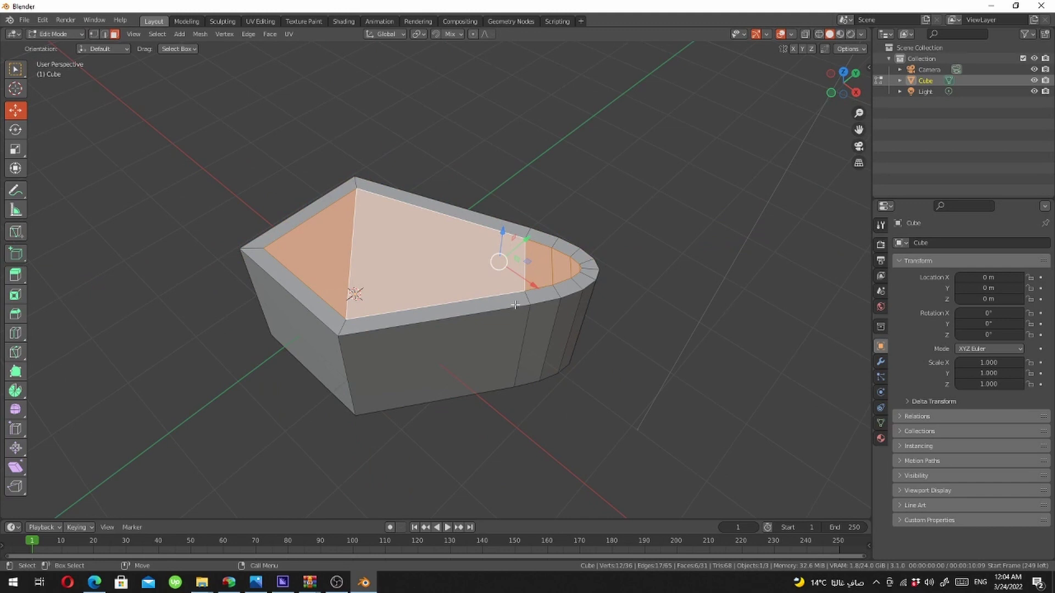
Try an inset on the selected faces and undo it
key(i)
drag(516, 261, 512, 254)
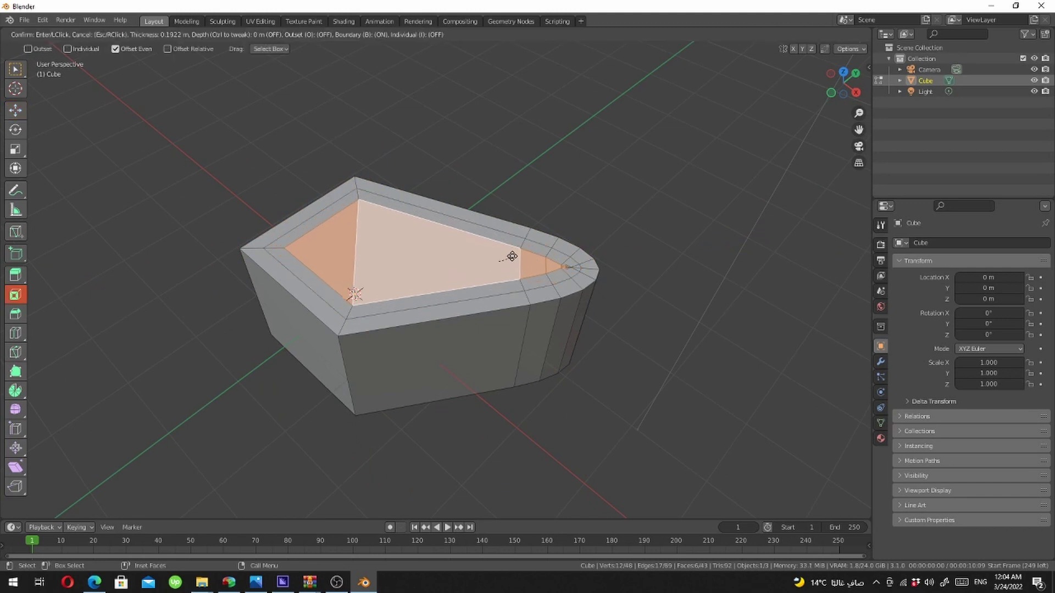
key(ctrl+z)
key(Tab)
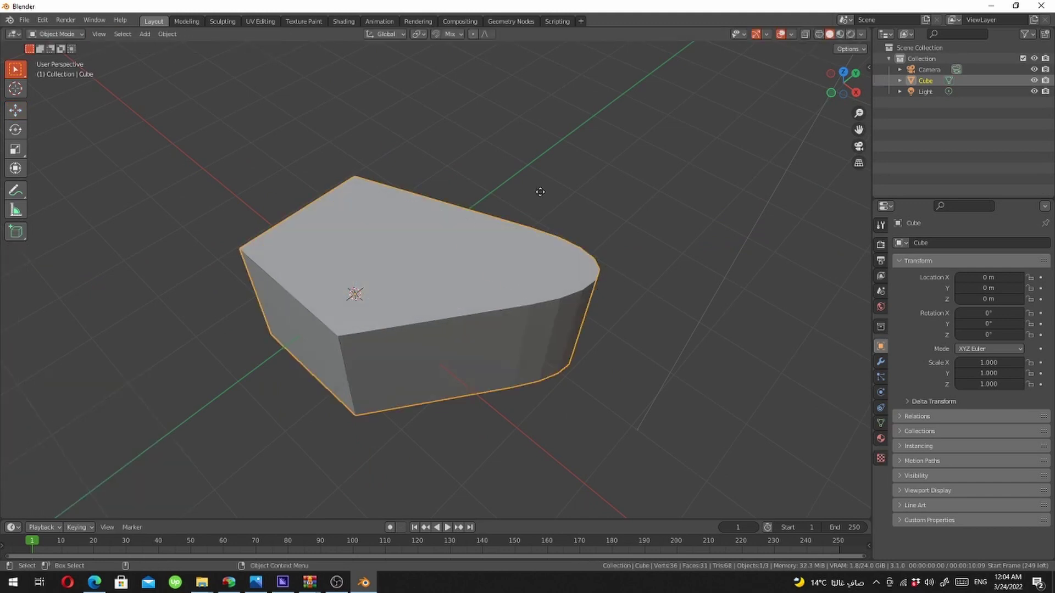
middle_drag(576, 304, 522, 274)
key(Tab)
key(Tab)
key(Tab)
Undo the inset rim, then delete the Cube from top view in Object Mode
key(ctrl+plus)
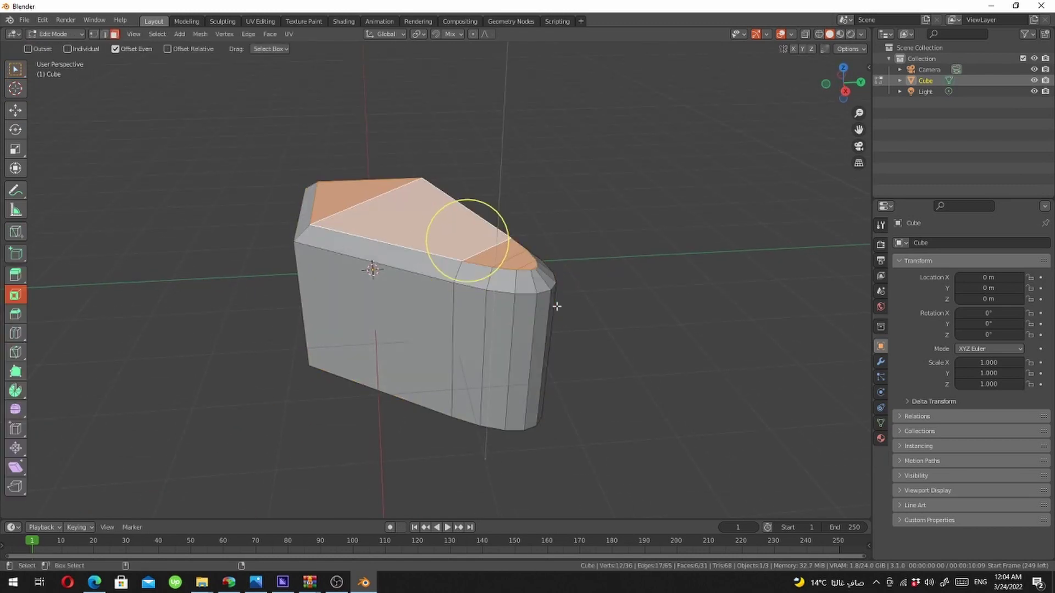
key(ctrl+z)
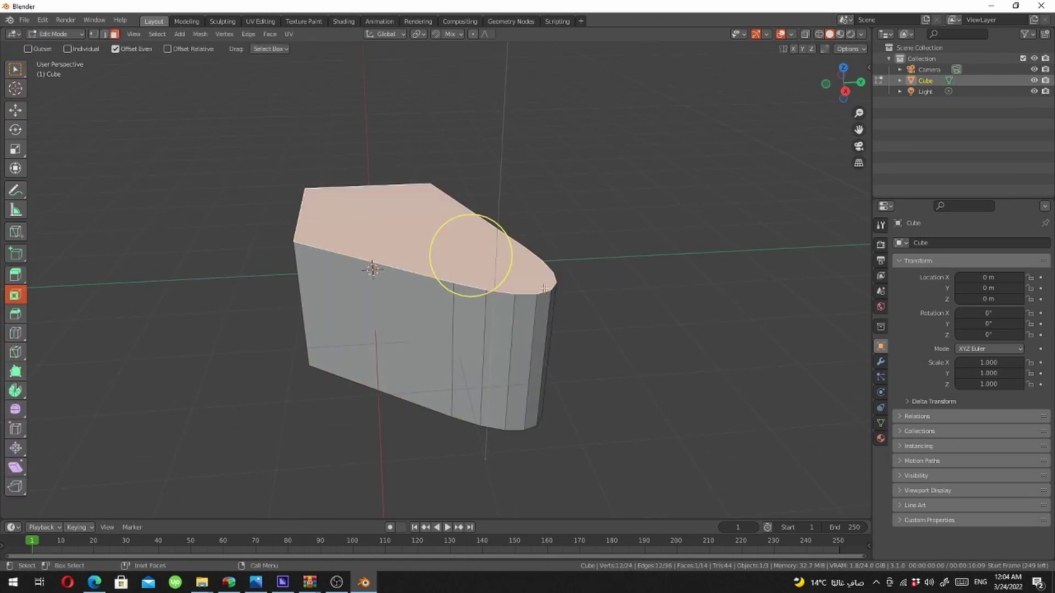
key(Tab)
key(KP_7)
scroll(543, 272, down, 2)
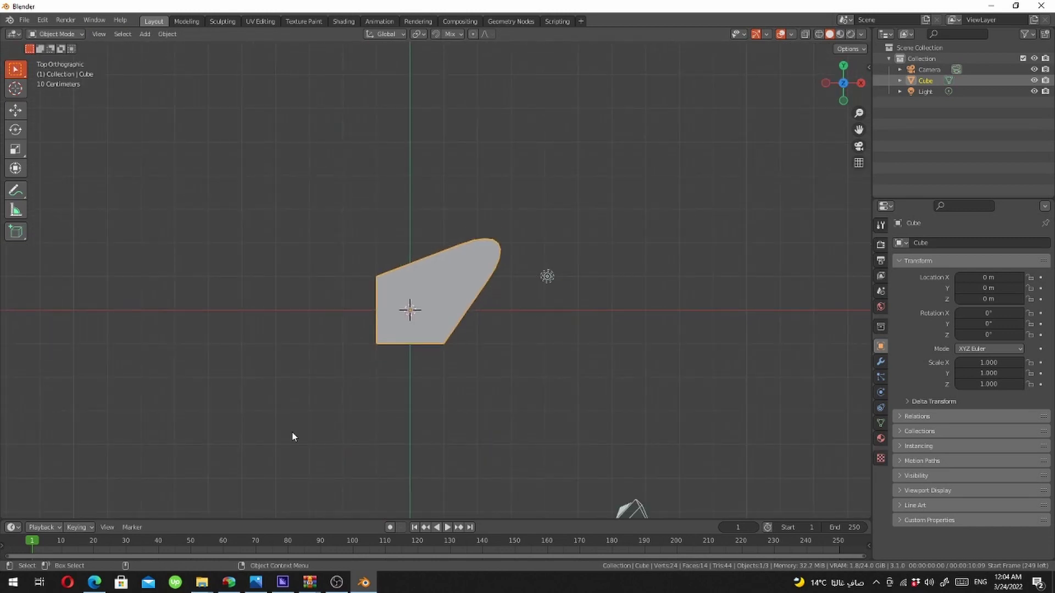
scroll(450, 324, up, 2)
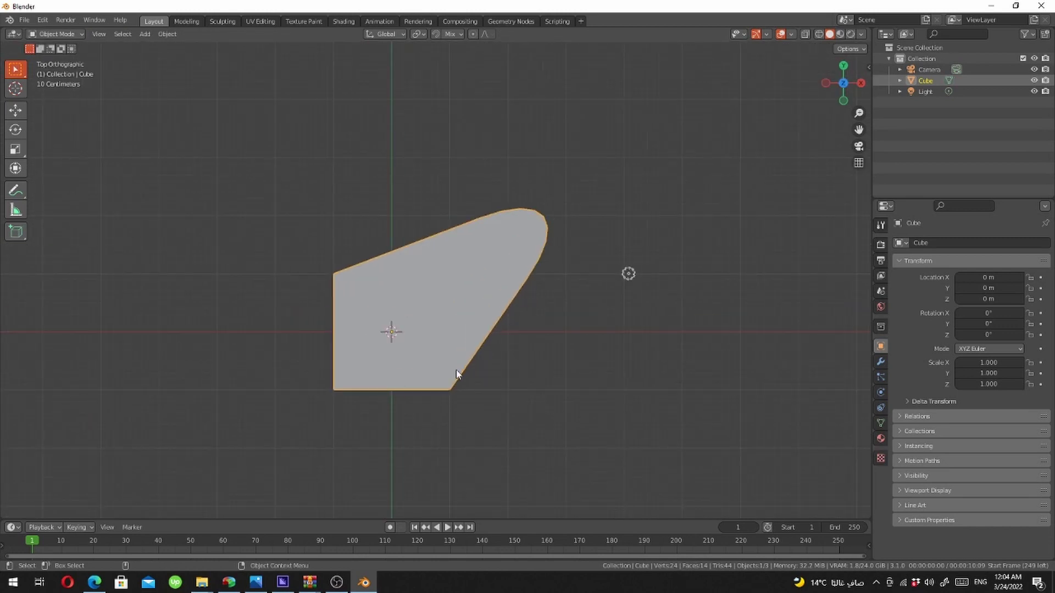
key(x)
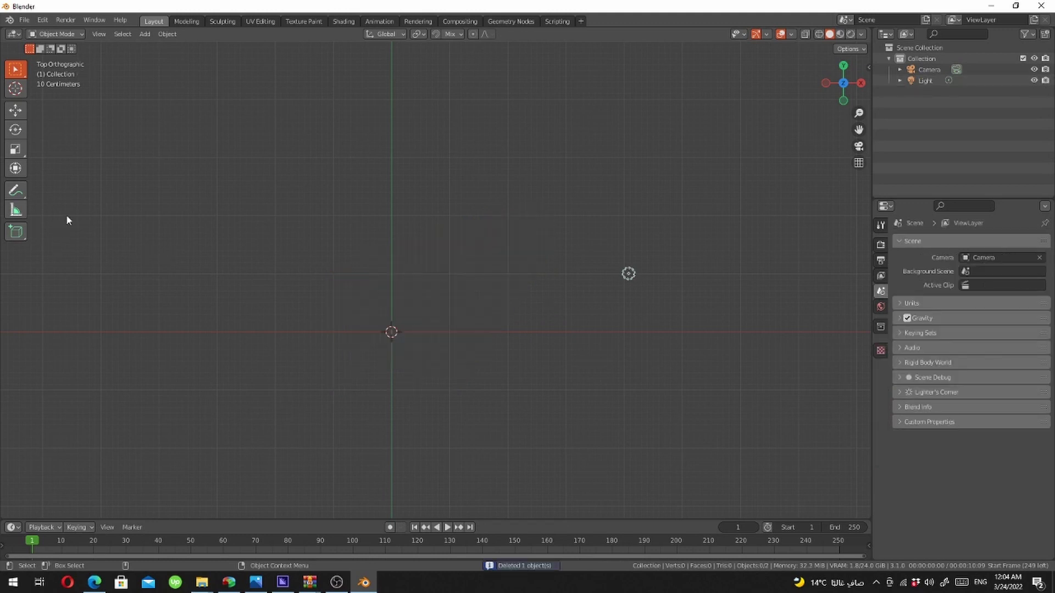
Draw a new box with the Add Cube tool and enter Edit Mode
click(16, 231)
drag(173, 198, 509, 449)
click(509, 449)
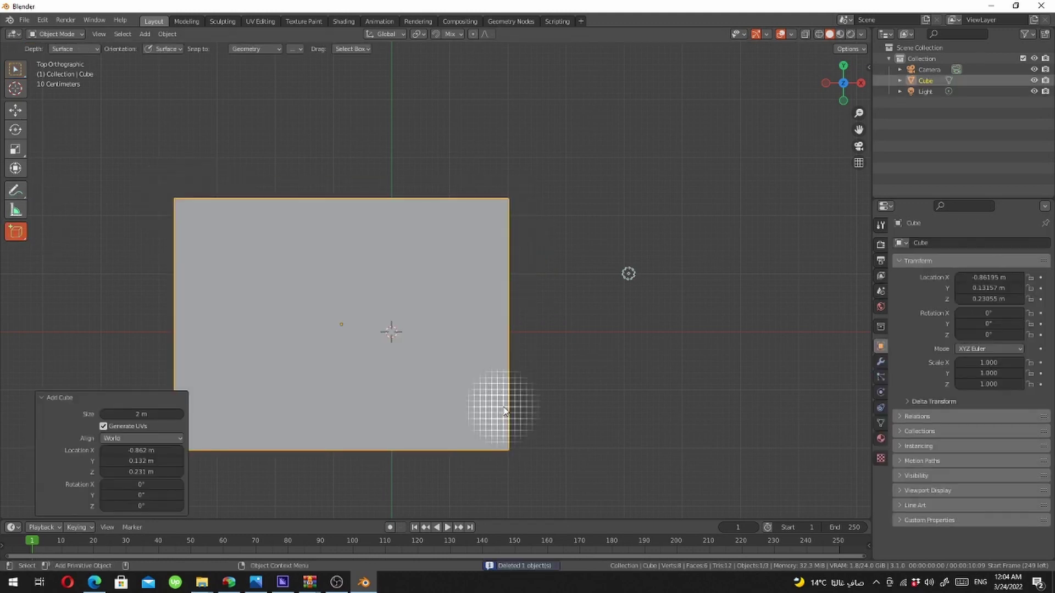
key(Tab)
middle_drag(582, 211, 548, 285)
Add a zero-thickness inset and bevel the edges into 9-segment rounded corners
click(548, 285)
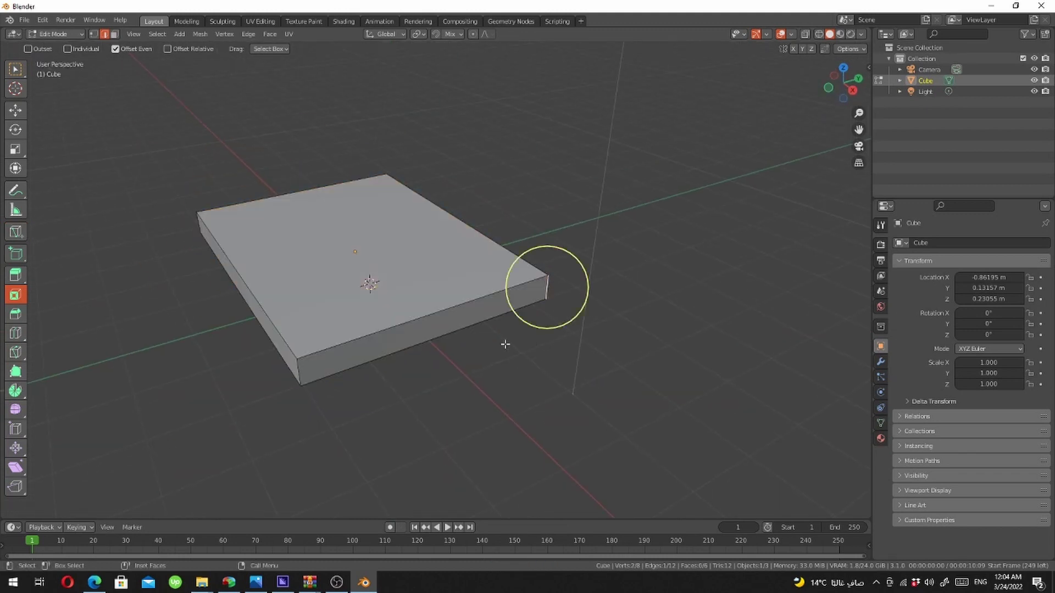
key(i)
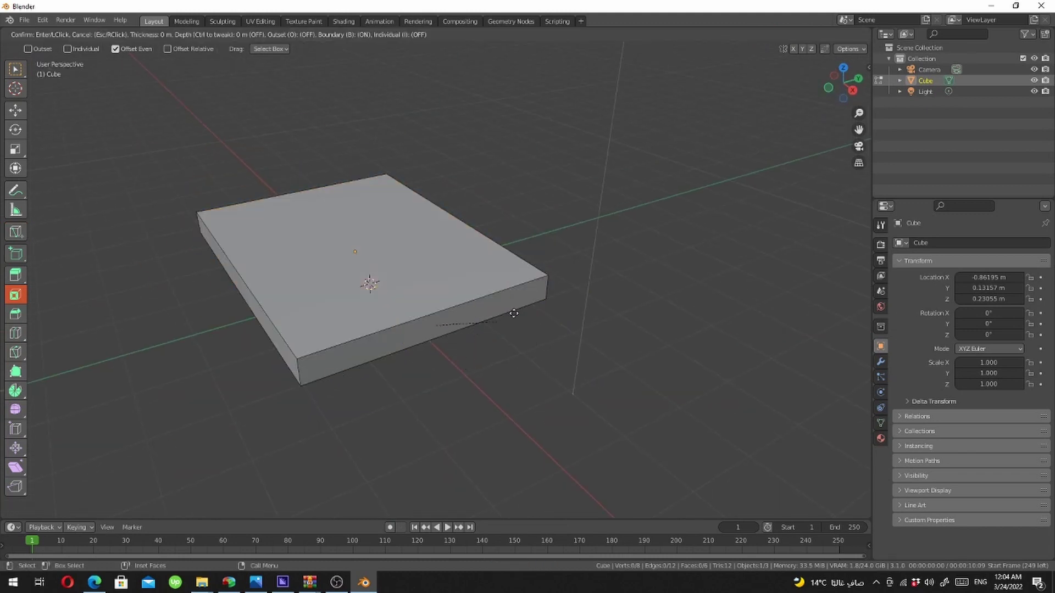
click(523, 309)
key(c)
key(ctrl+b)
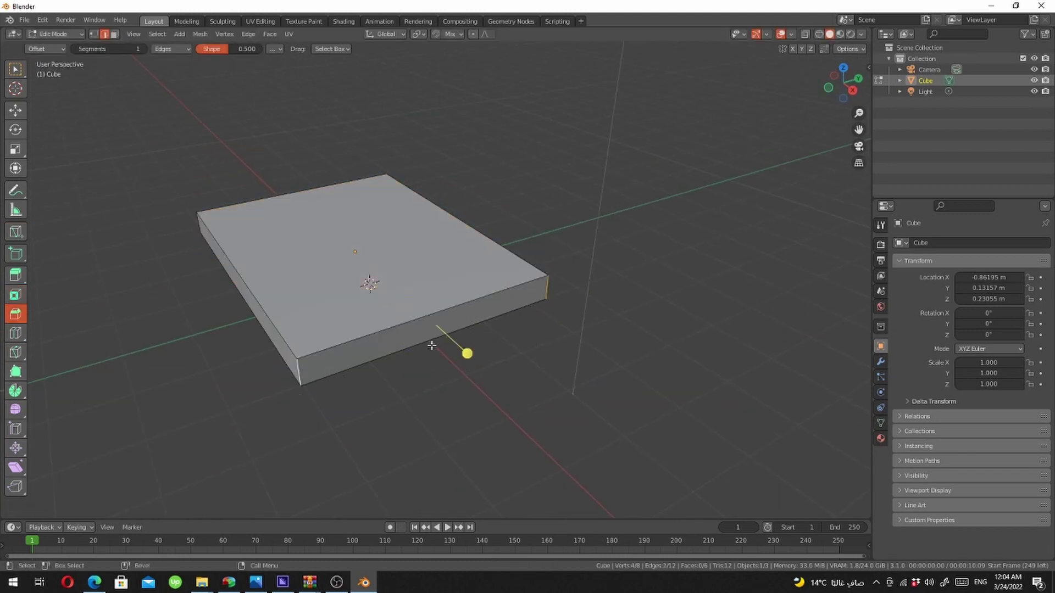
drag(467, 353, 449, 334)
scroll(448, 334, up, 8)
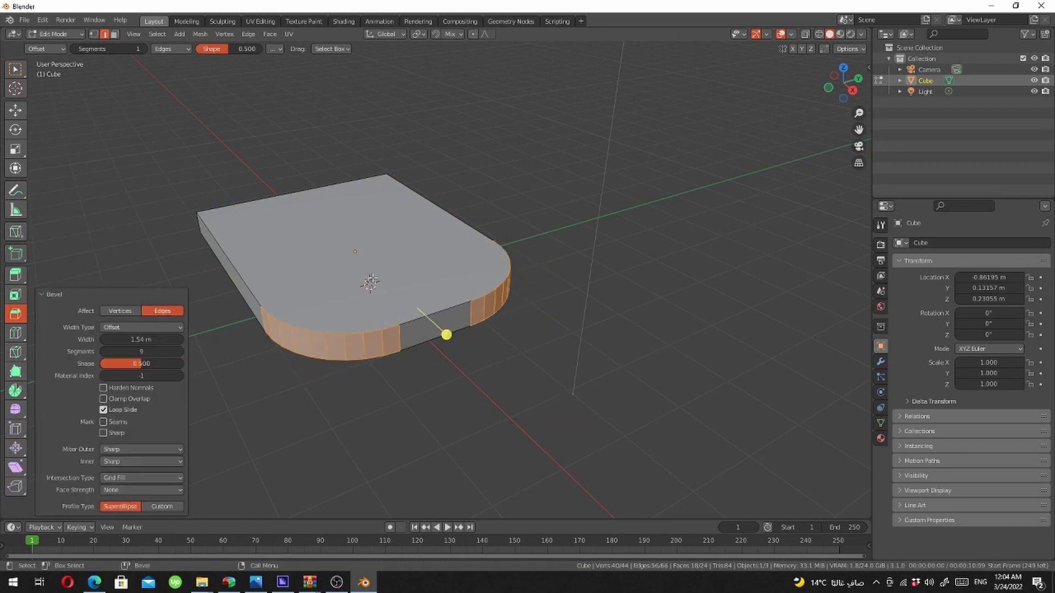
mouse_move(449, 333)
middle_down()
mouse_move(486, 322)
mouse_move(428, 297)
mouse_move(332, 204)
middle_up()
Pull the top-left corner vertex far left to stretch the slab into a wedge
key(w)
click(281, 256)
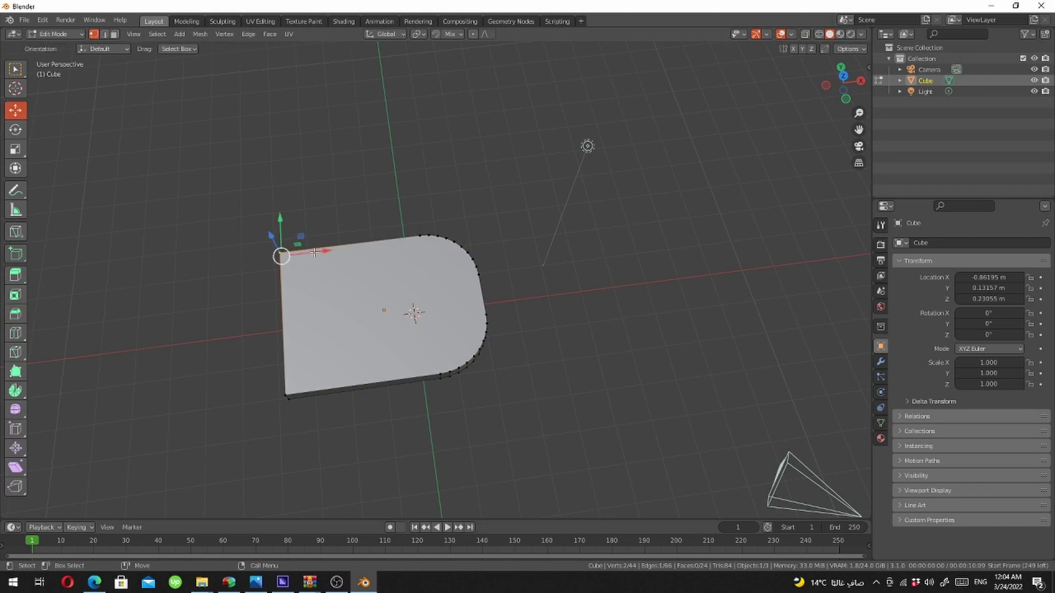
drag(281, 255, 116, 272)
key(Tab)
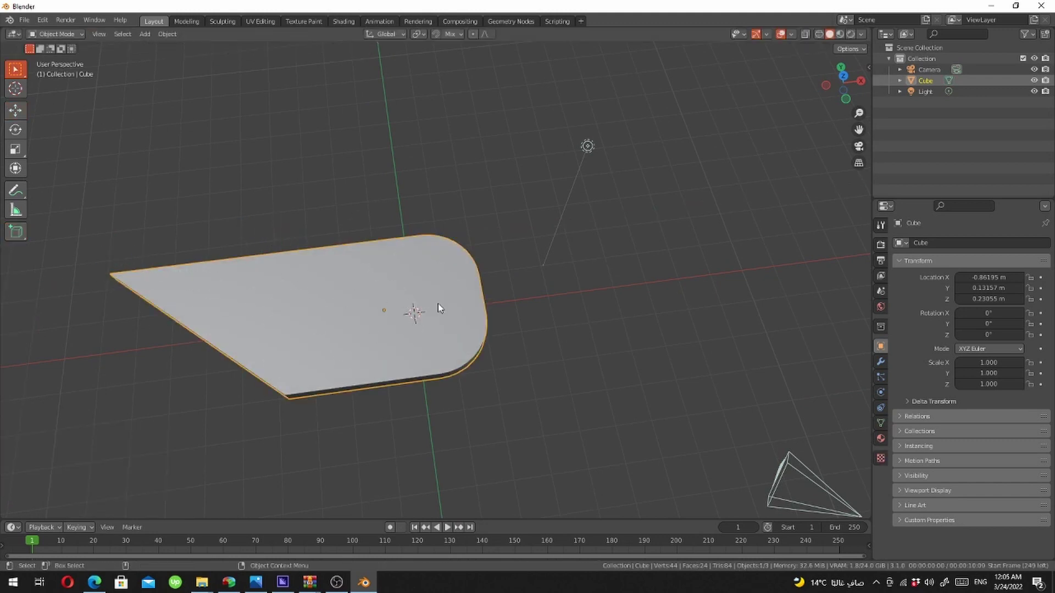
key(Tab)
Invert the selection to the slab's side faces and delete them
key(a)
middle_drag(415, 312, 456, 237)
key(ctrl+i)
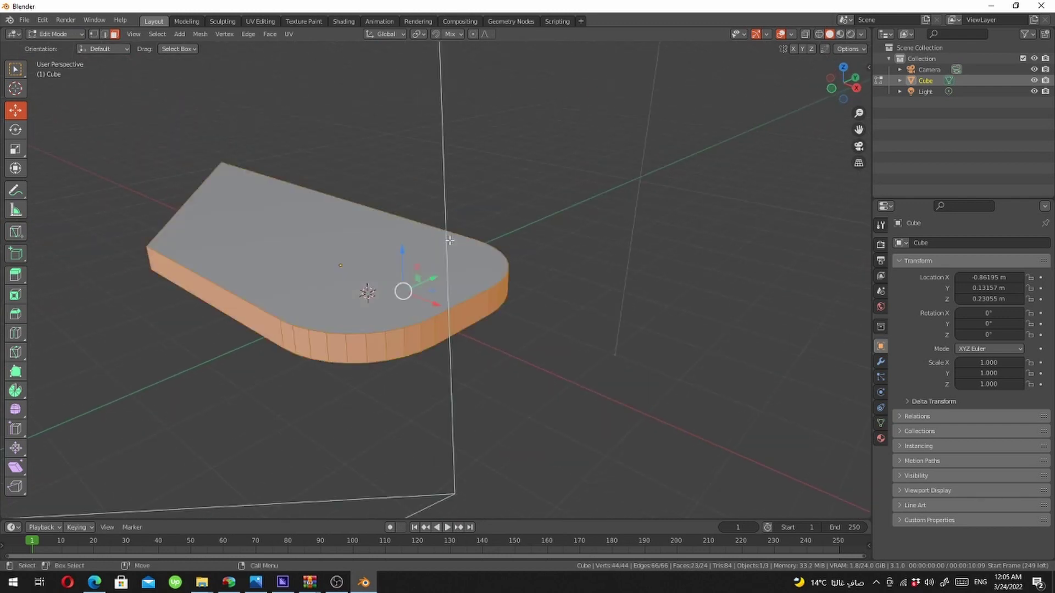
key(x)
click(412, 264)
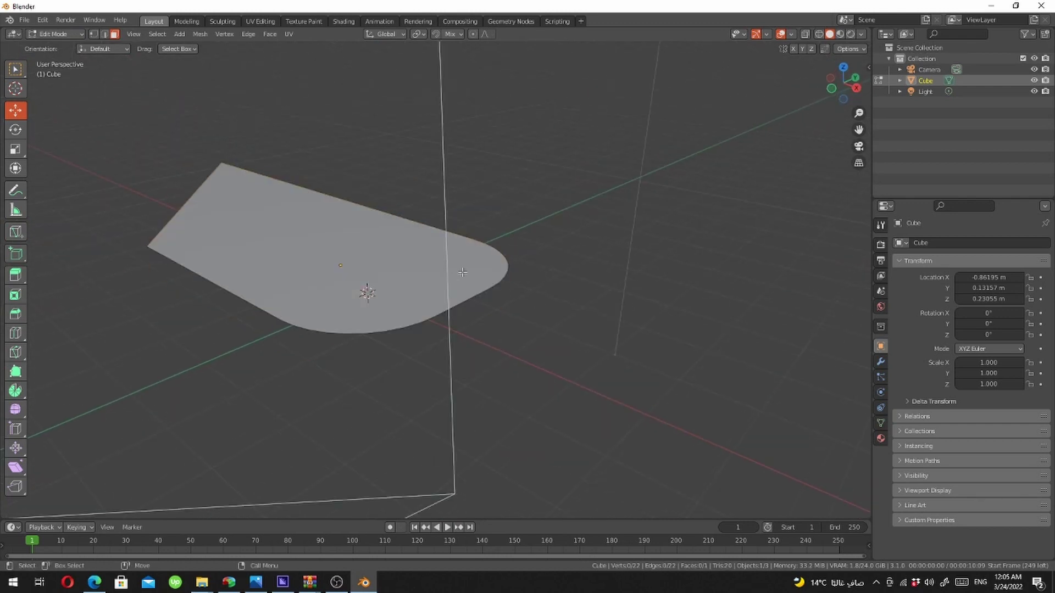
Convert the flat rounded-corner pavement face into a curve and view it from Top
key(Tab)
right_click(480, 264)
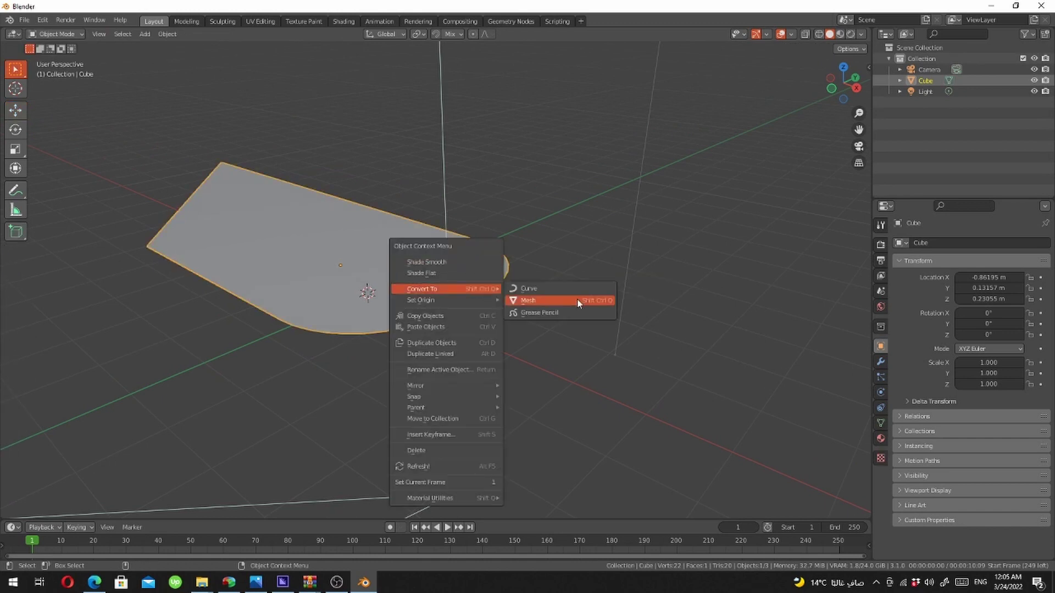
click(577, 301)
key(KP_7)
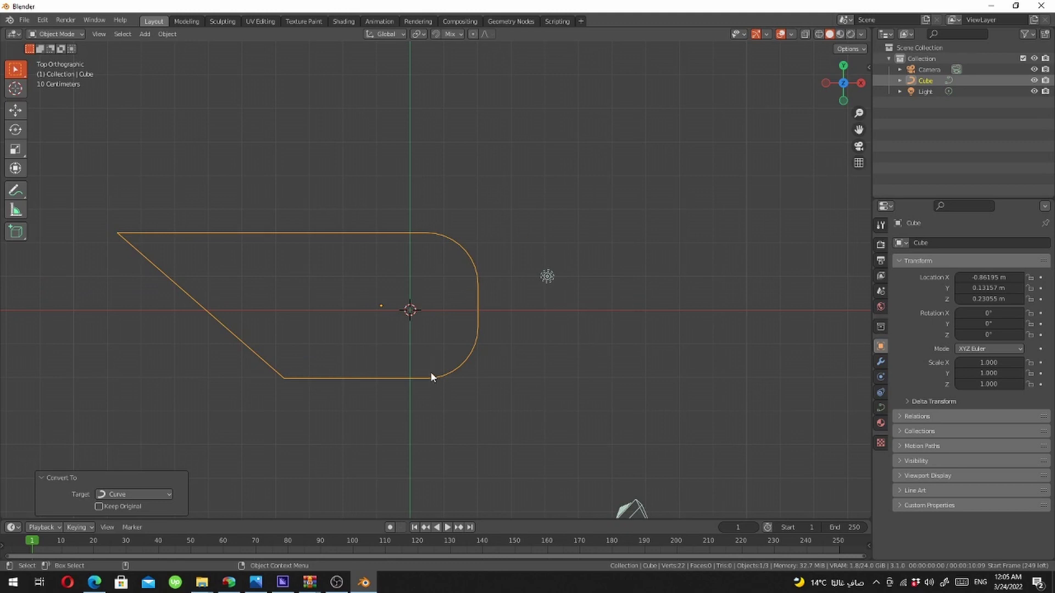
click(43, 21)
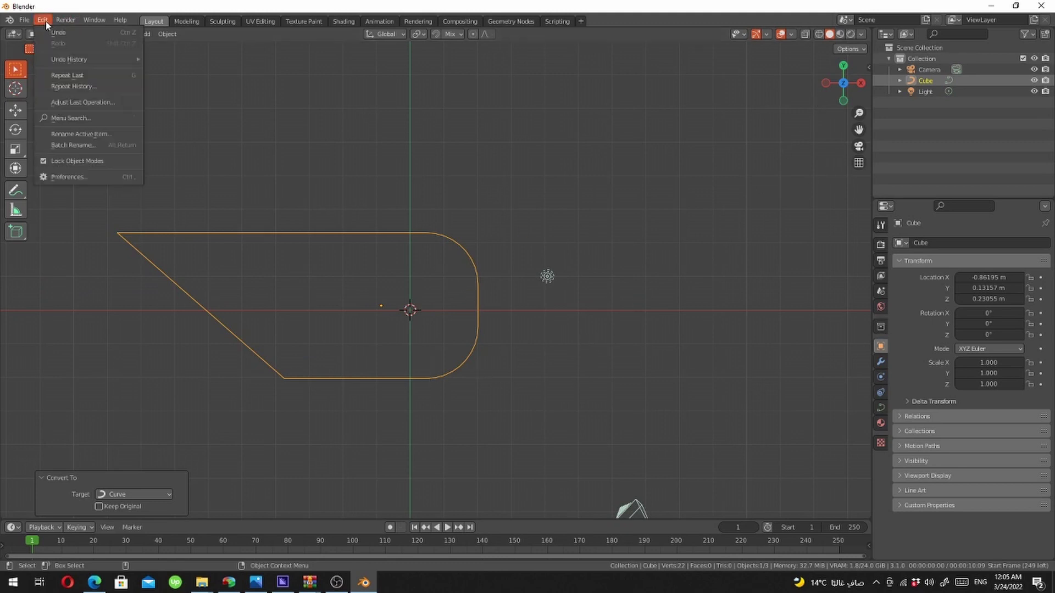
click(106, 174)
click(318, 56)
text(cu)
key(BackSpace)
key(BackSpace)
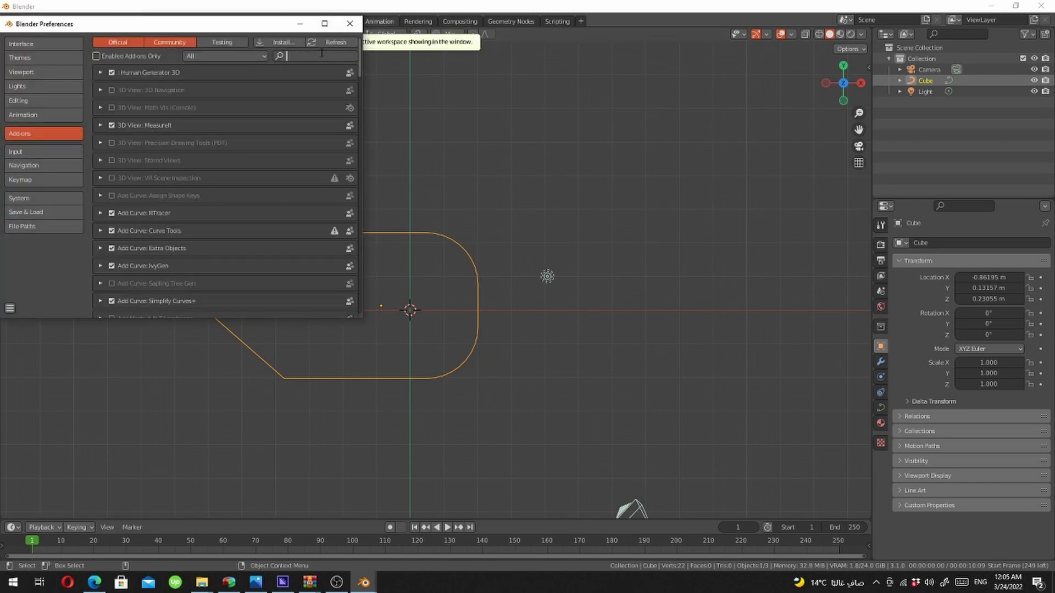
text(curve)
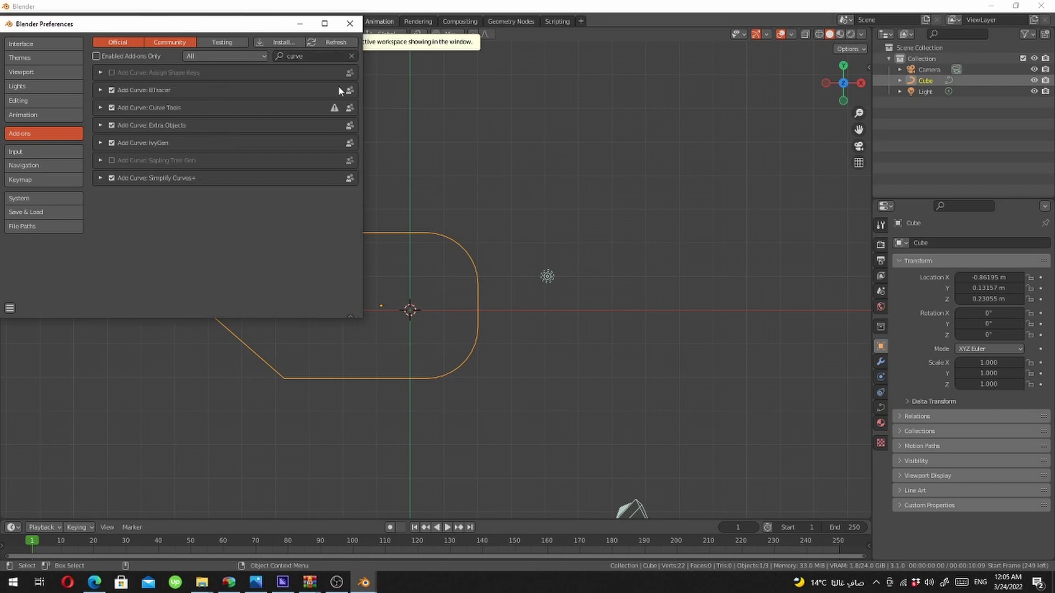
click(349, 23)
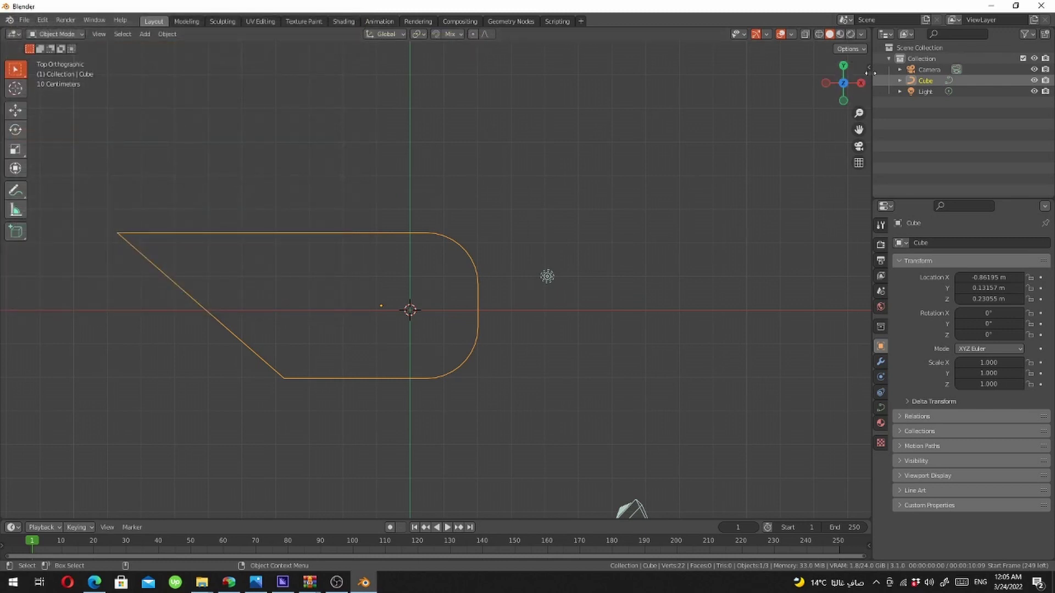
Show the viewport sidebar and switch to its Curve Edit tools tab
drag(870, 71, 849, 83)
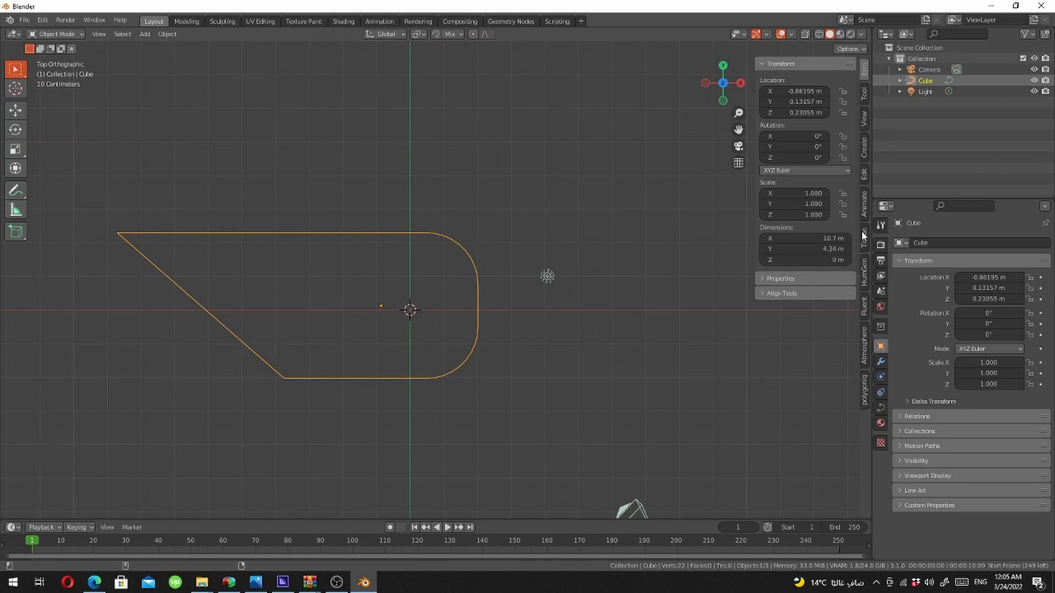
click(865, 149)
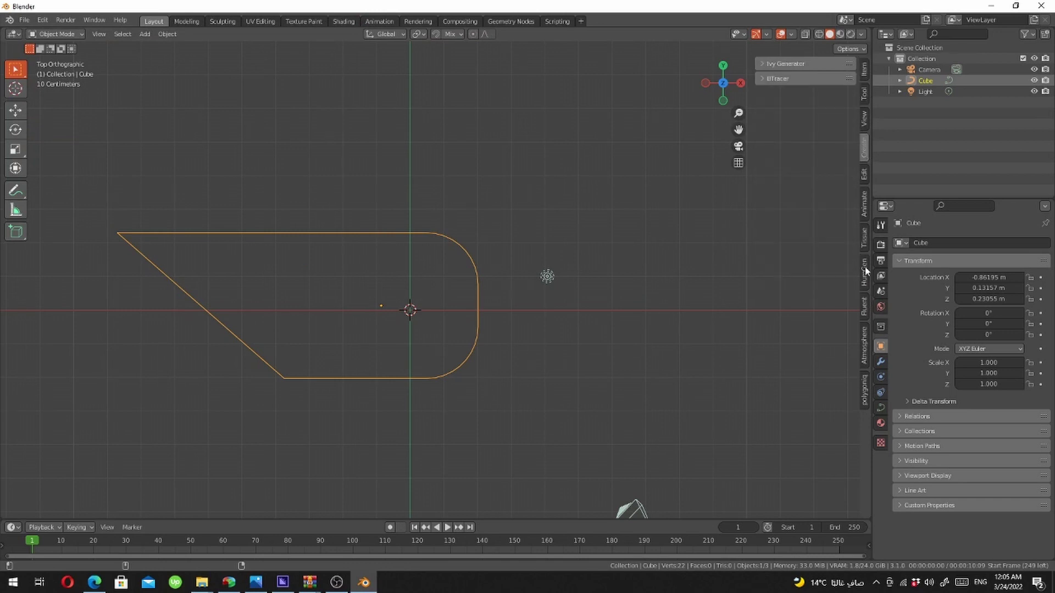
click(864, 209)
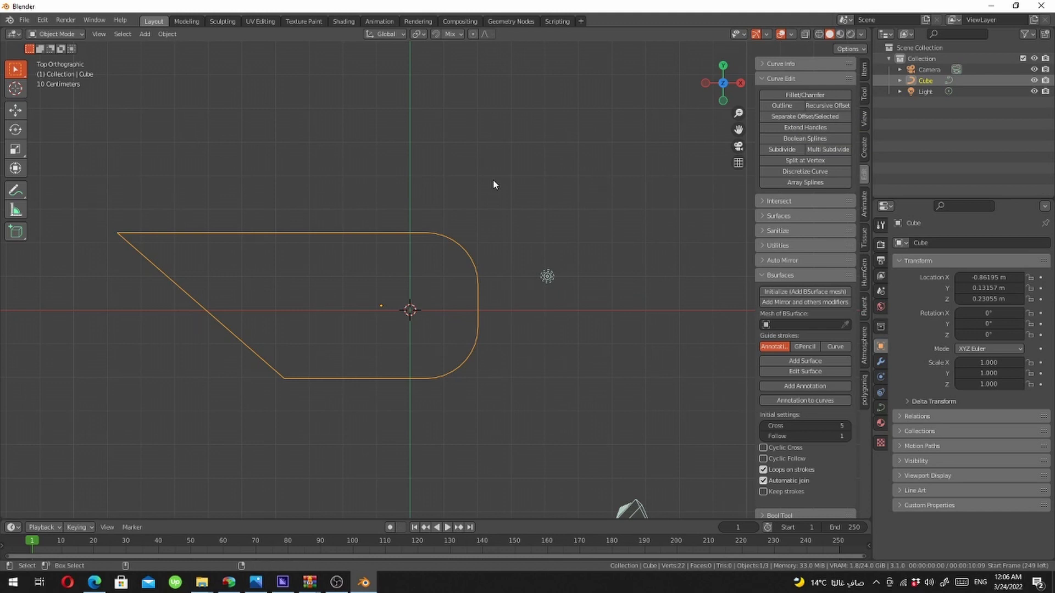
Try Recursive Offset from Quick Favorites, then undo the offset copy
key(q)
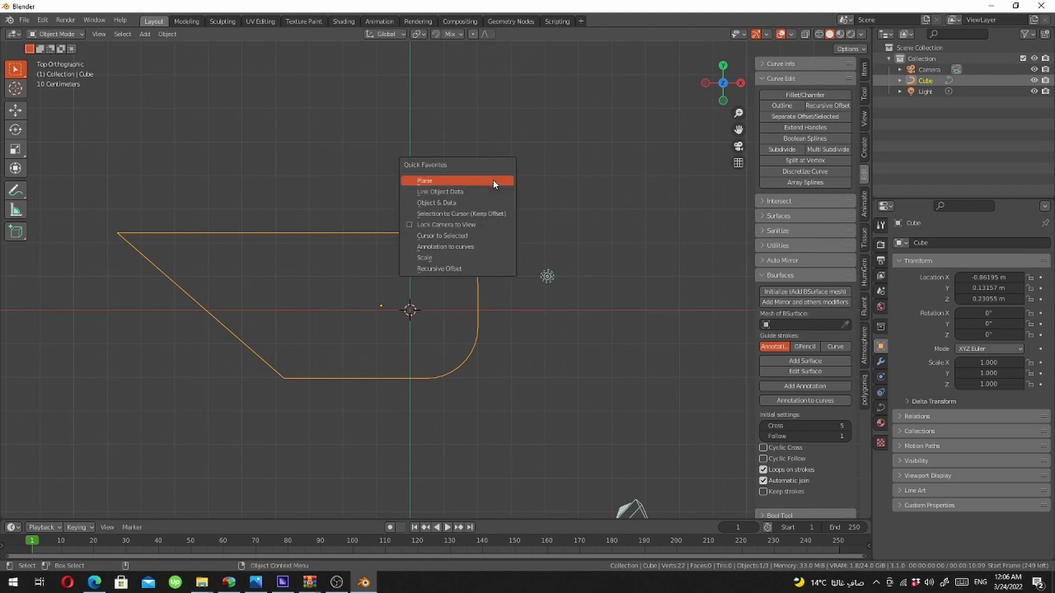
click(477, 268)
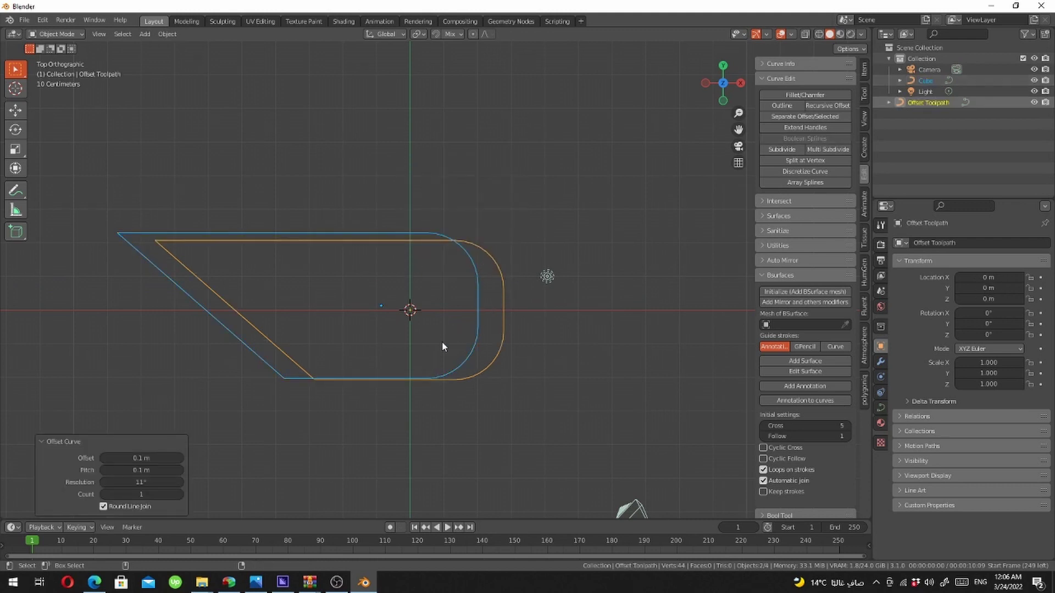
key(ctrl+z)
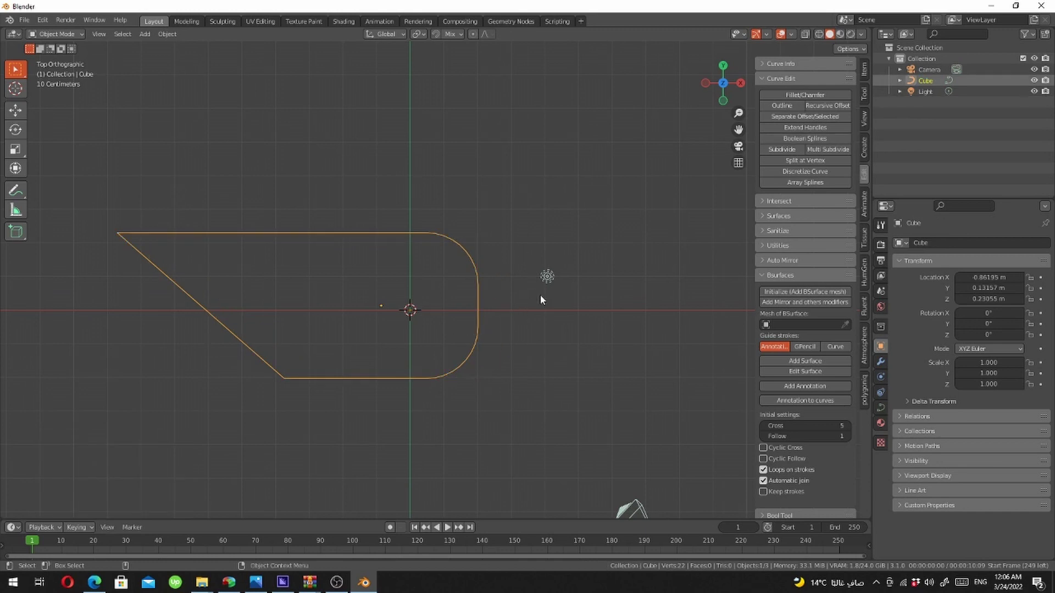
In Edit Mode, select all curve points and run Recursive Offset from Quick Favorites
key(Tab)
middle_drag(539, 303, 524, 212)
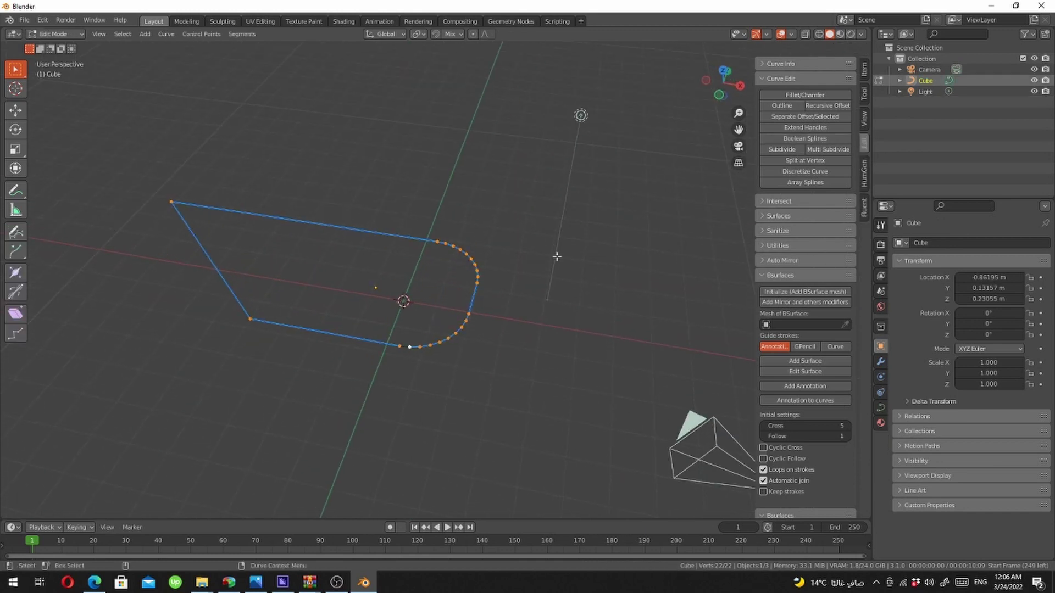
click(488, 266)
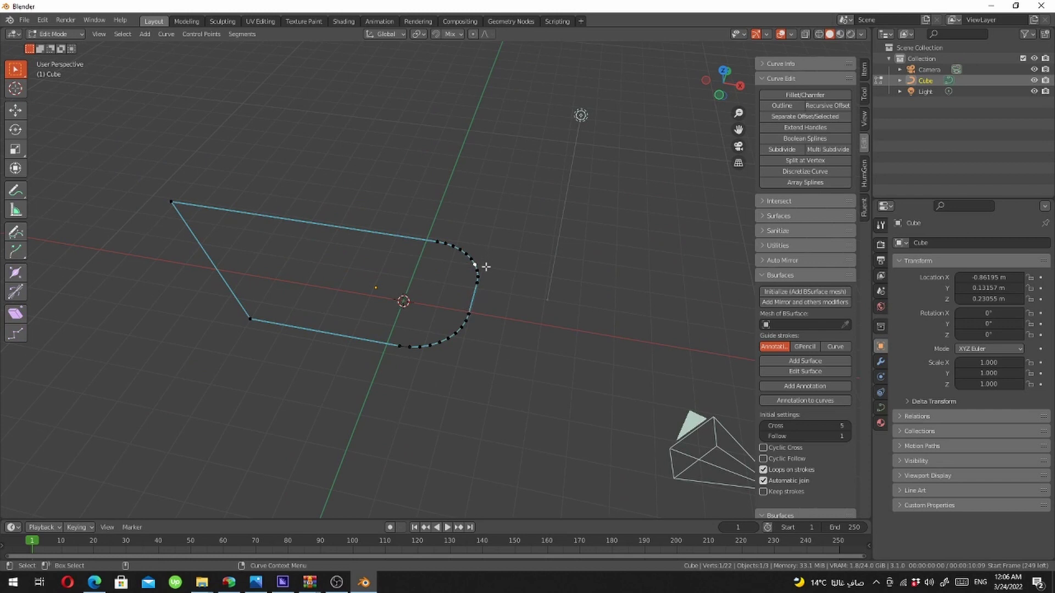
key(a)
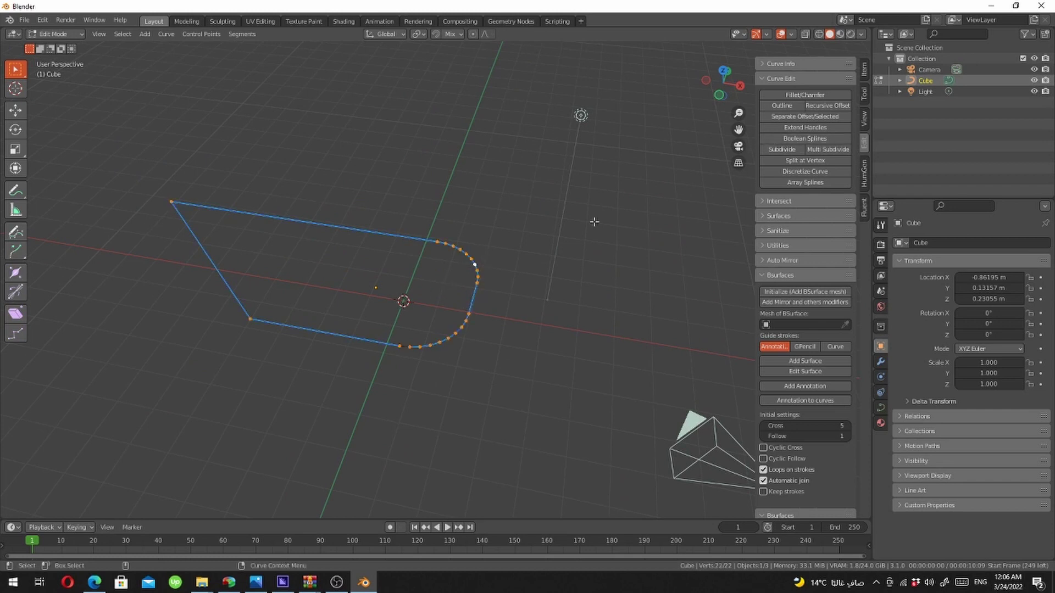
key(q)
click(498, 289)
scroll(511, 313, up, 3)
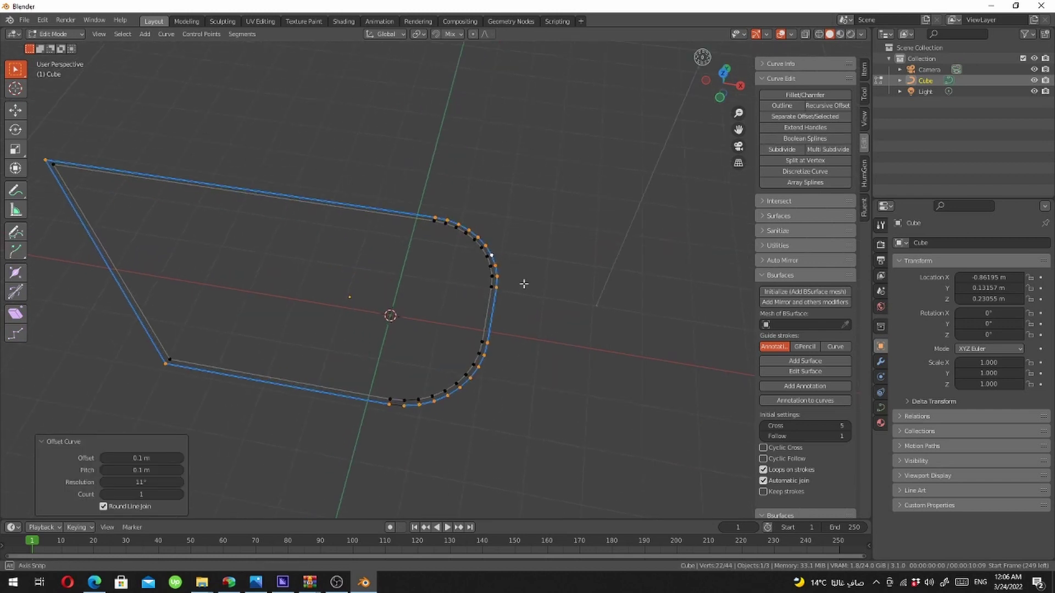
From Top view, tune the operator's Offset value until it settles at -0.95 m
key(KP_7)
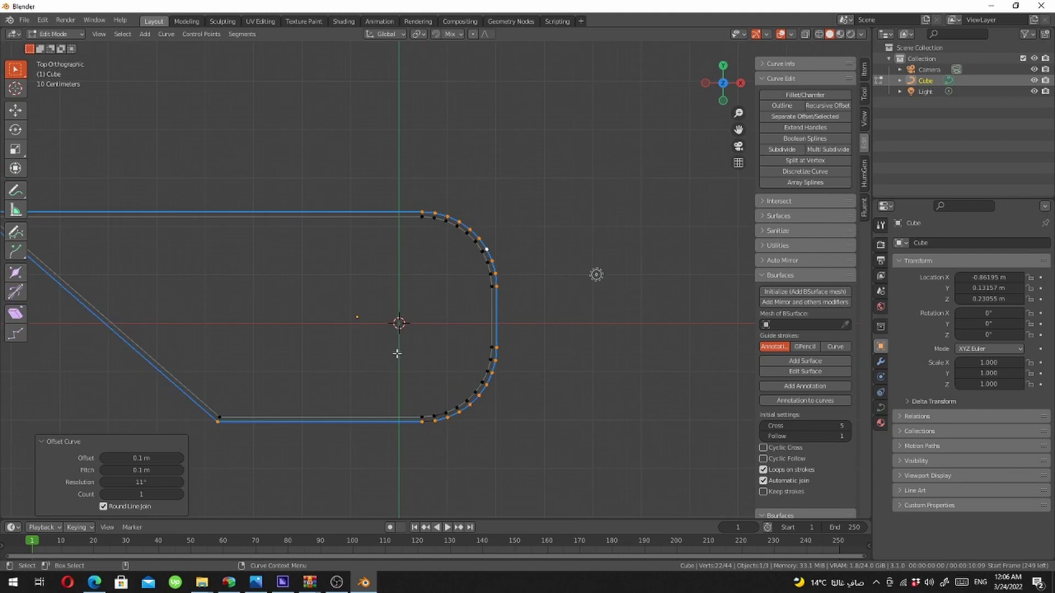
mouse_move(141, 457)
mouse_down()
mouse_move(179, 457)
mouse_move(166, 457)
mouse_up()
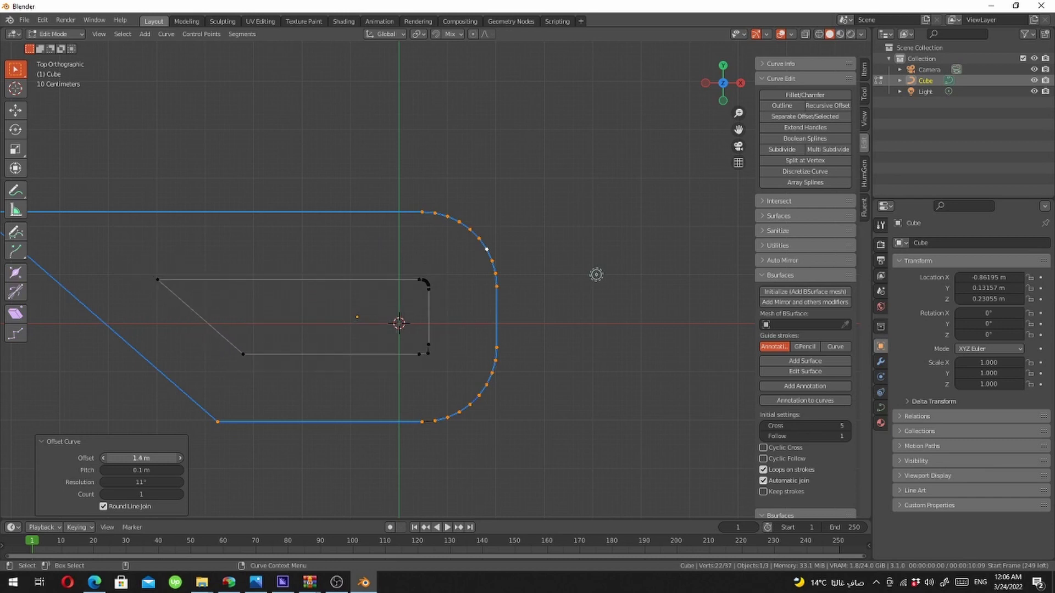
scroll(542, 307, down, 2)
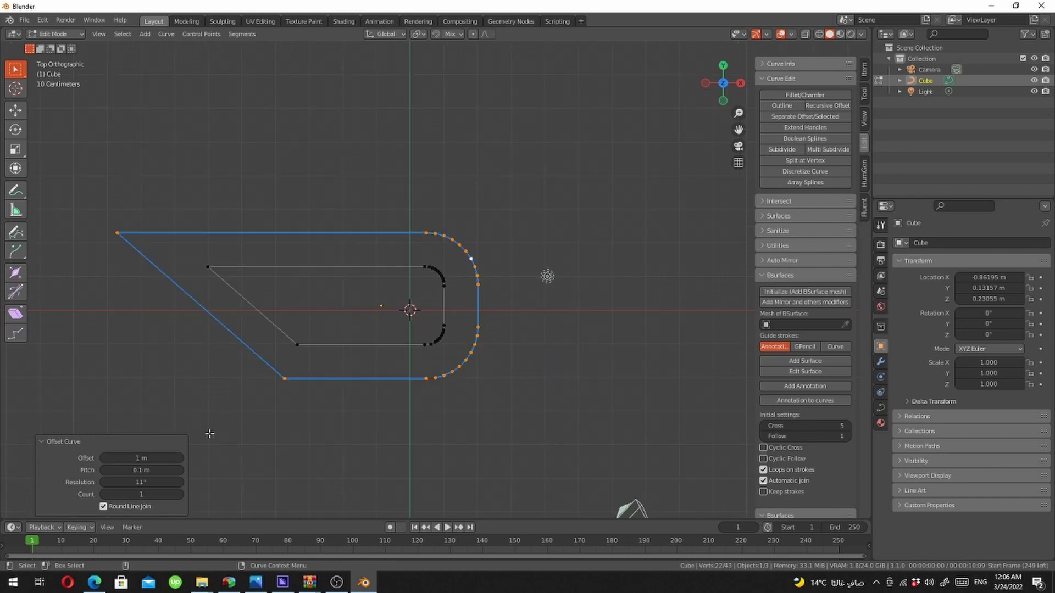
drag(140, 458, 165, 457)
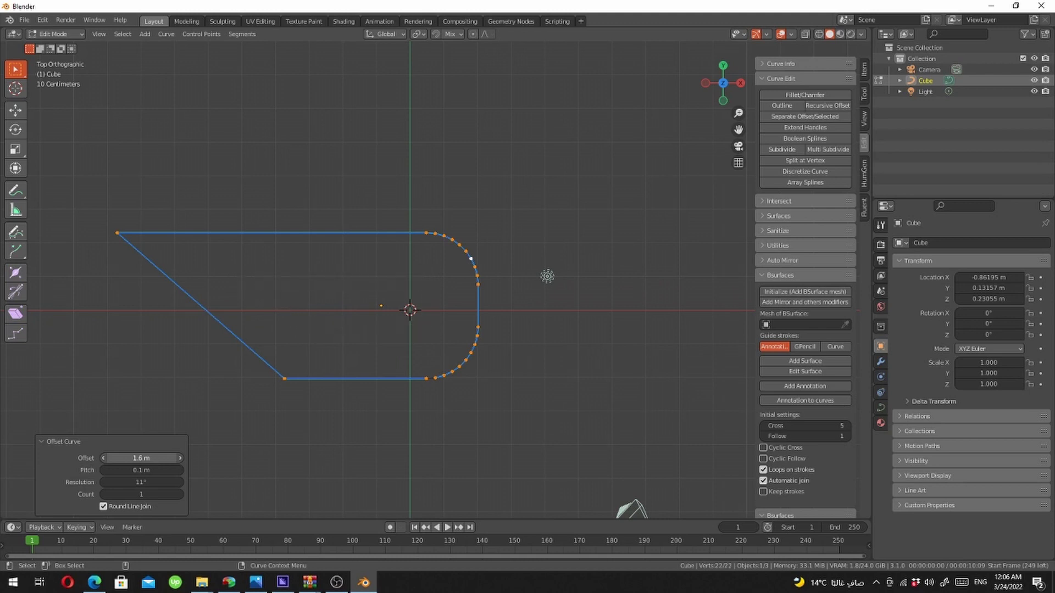
double_click(140, 458)
text(1)
key(Return)
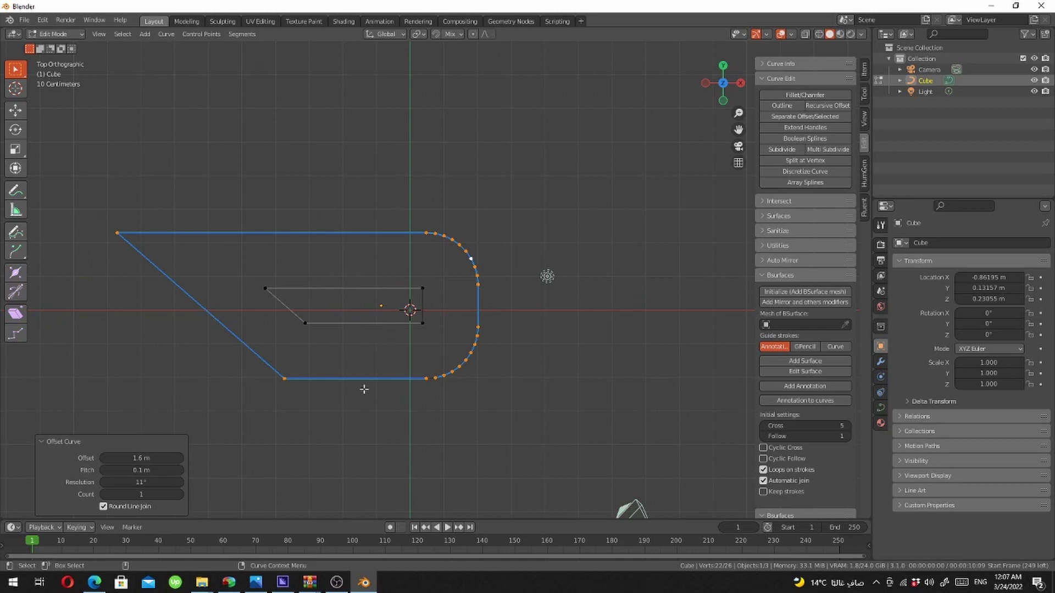
drag(152, 457, 157, 457)
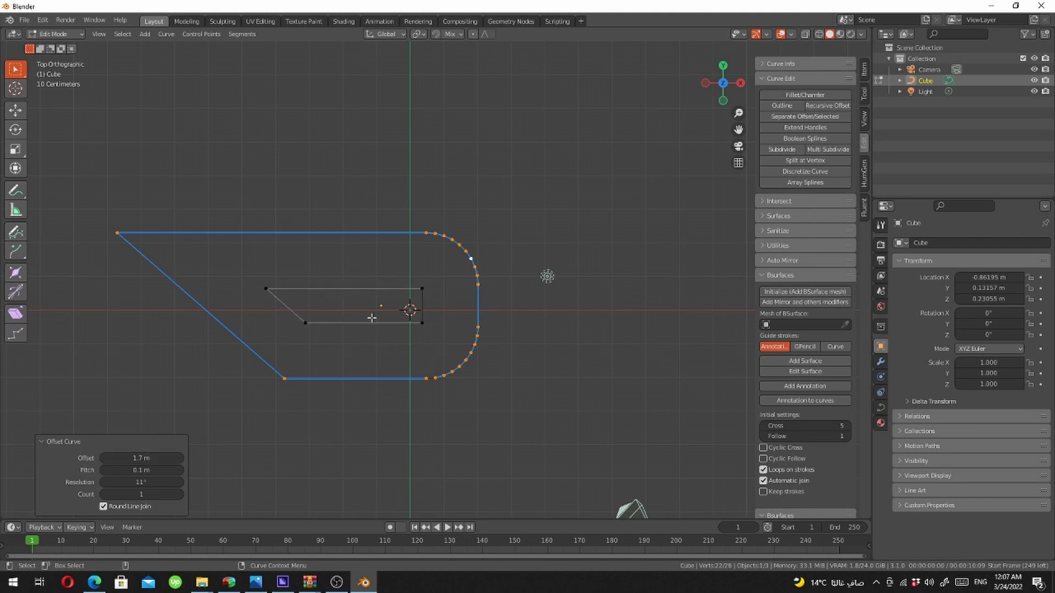
drag(157, 457, 91, 457)
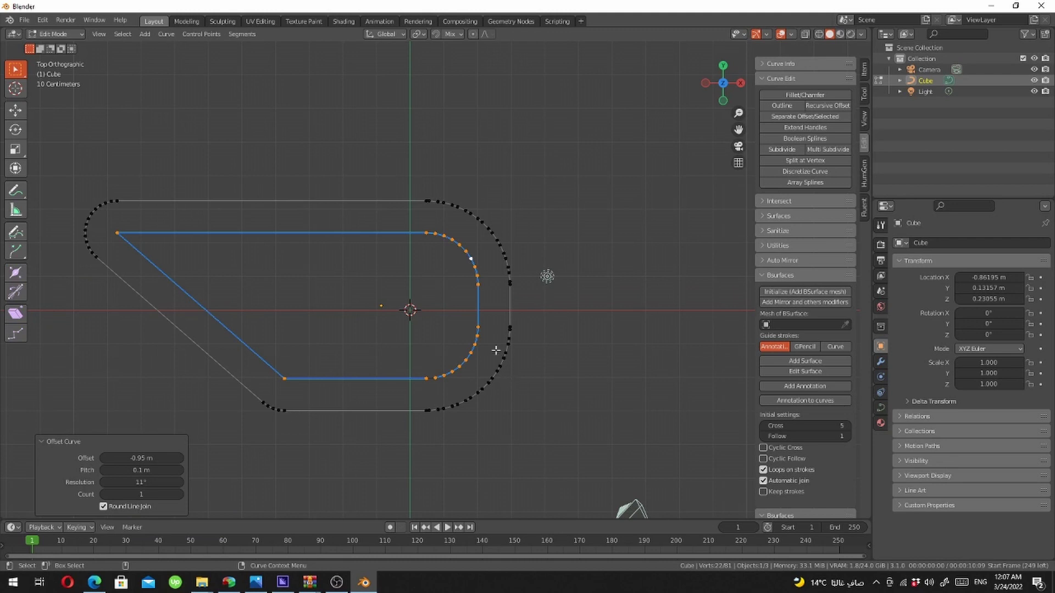
Toggle Round Line Join off and back on, and raise Count to 13 nested copies
click(104, 506)
click(104, 506)
mouse_move(124, 495)
mouse_down()
mouse_move(180, 495)
mouse_move(104, 495)
mouse_move(160, 491)
mouse_up()
Undo the offset copies, then orbit and raise one corner point of the curve
key(ctrl+z)
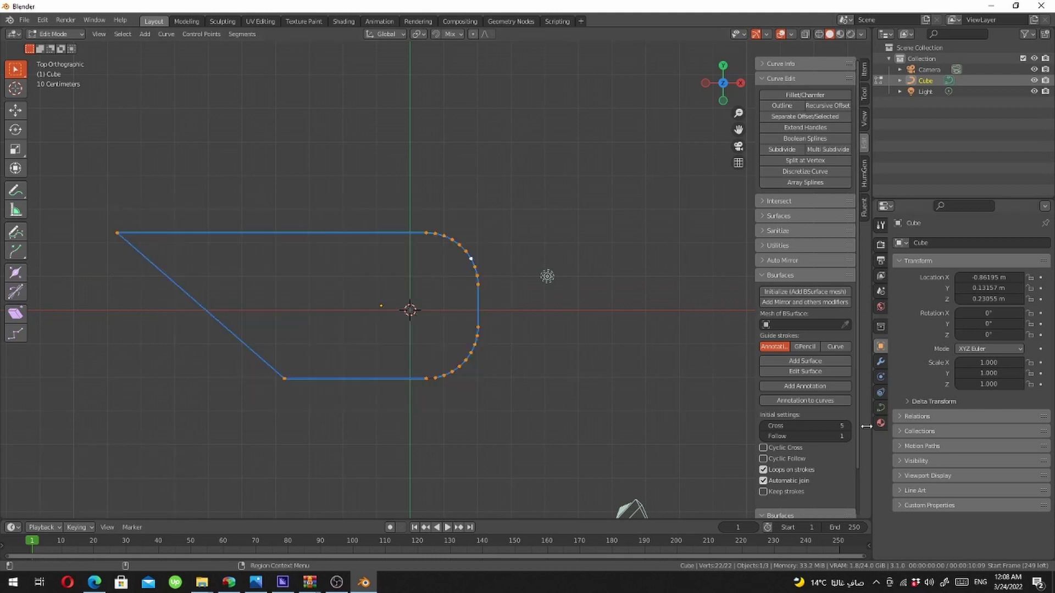
click(880, 392)
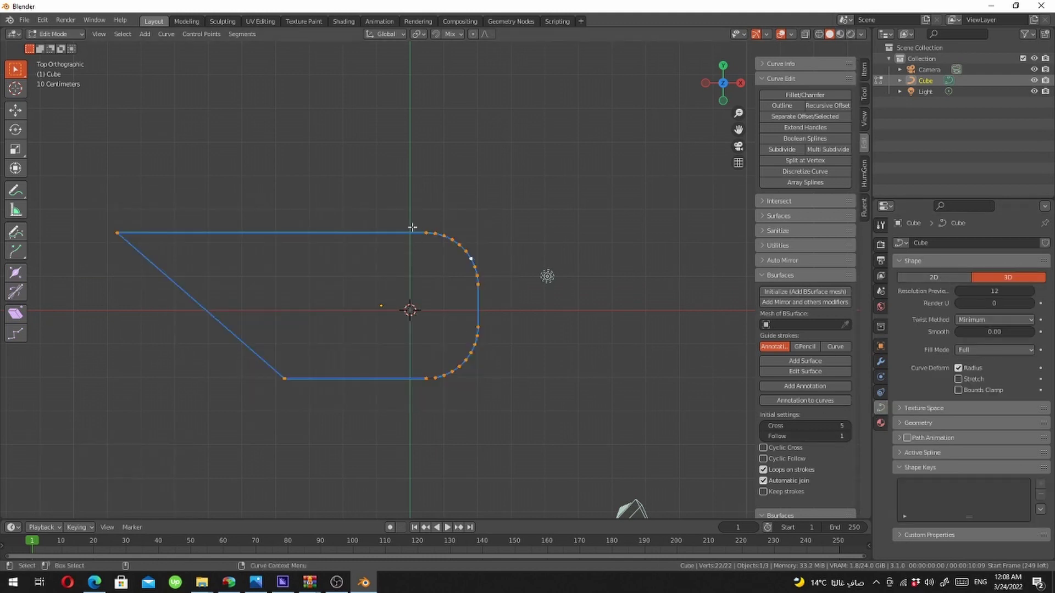
middle_drag(494, 273, 446, 221)
click(451, 233)
drag(455, 209, 504, 250)
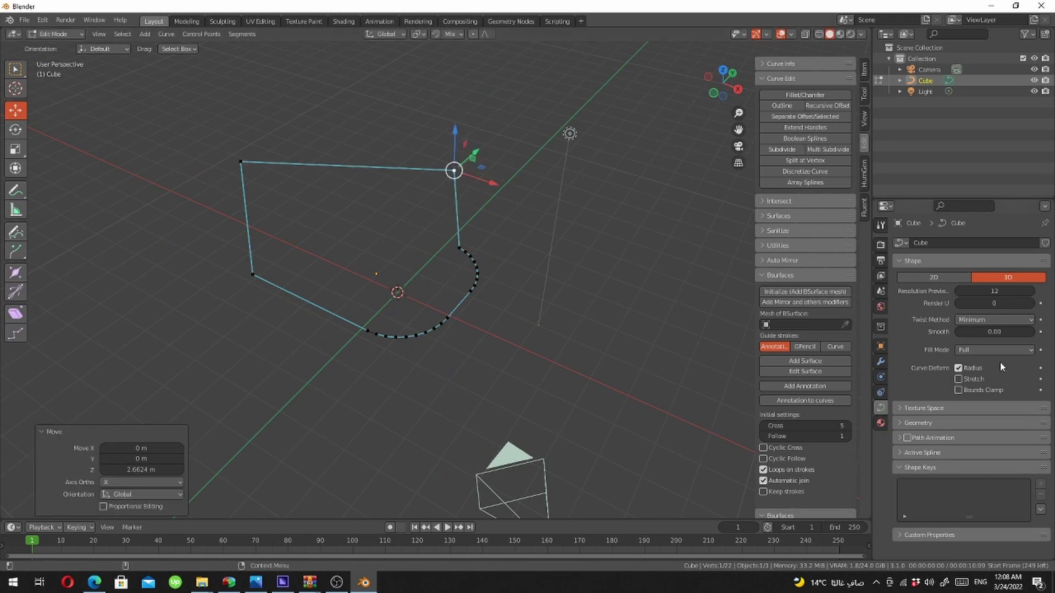
Select all points, attempt Outline, and set the curve Shape to 2D
click(836, 109)
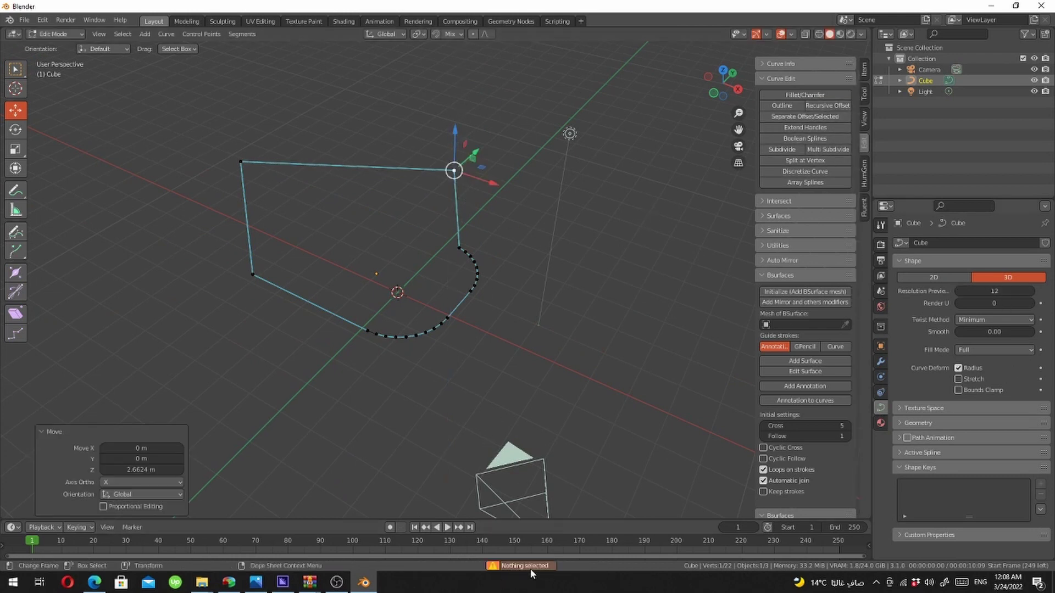
click(498, 297)
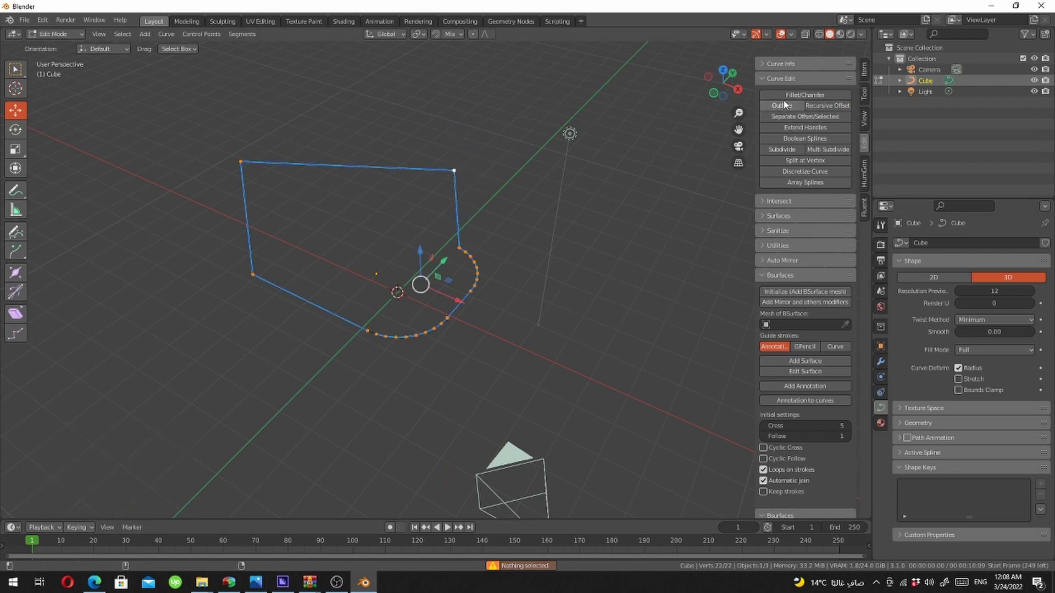
click(805, 171)
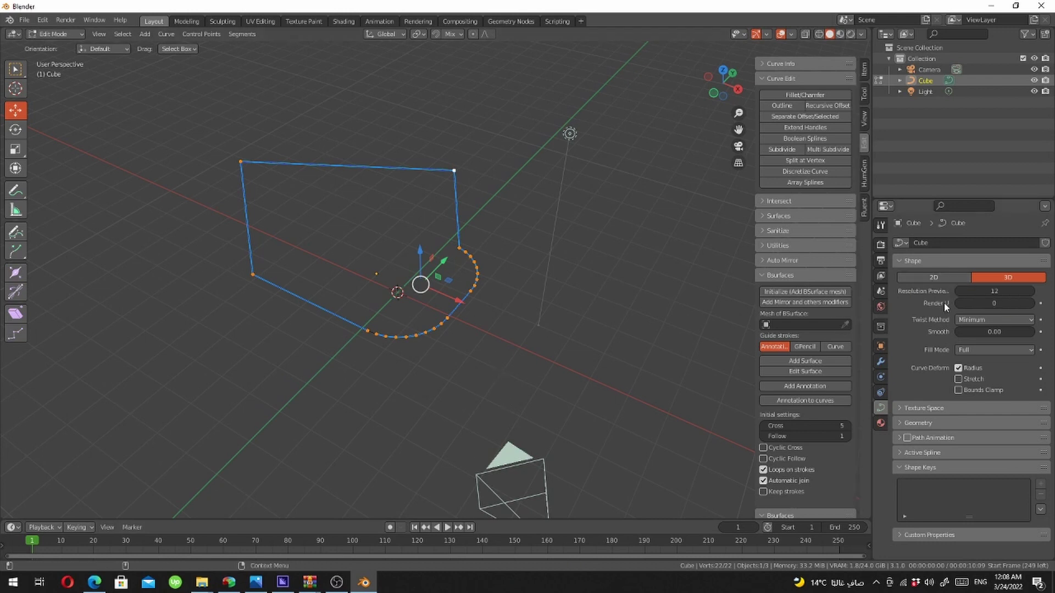
click(936, 275)
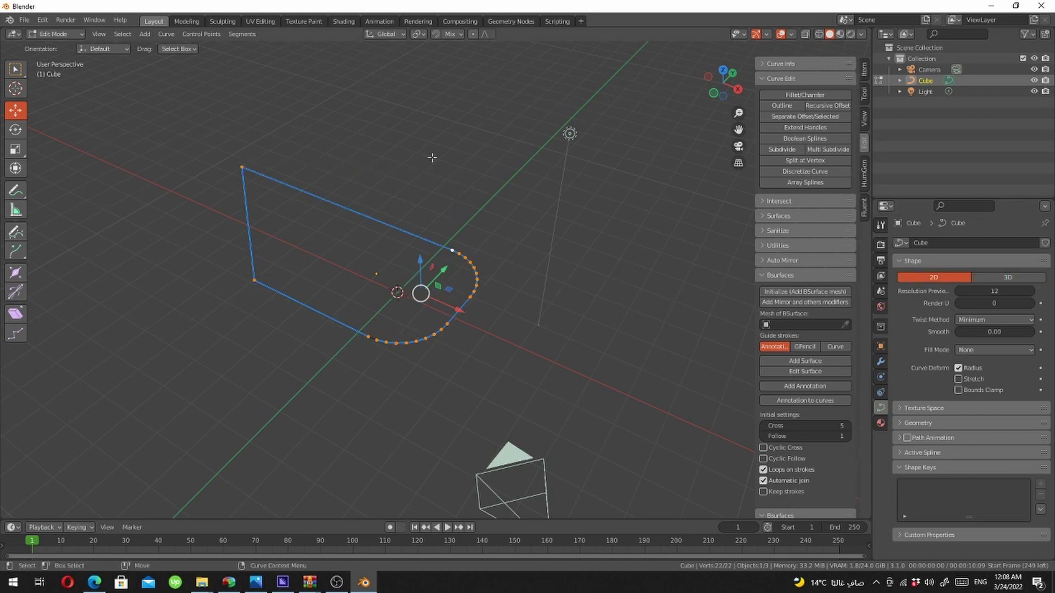
From Top view, run Recursive Offset with Count 1 and a rounded 1.4 m offset
key(KP_7)
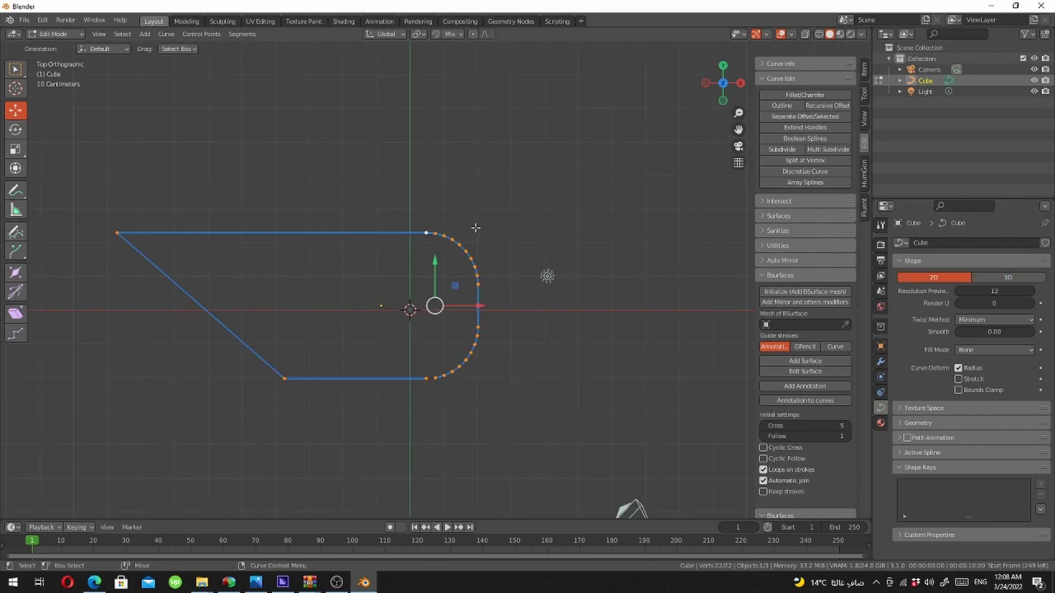
click(827, 105)
click(180, 494)
double_click(143, 493)
text(1)
key(Return)
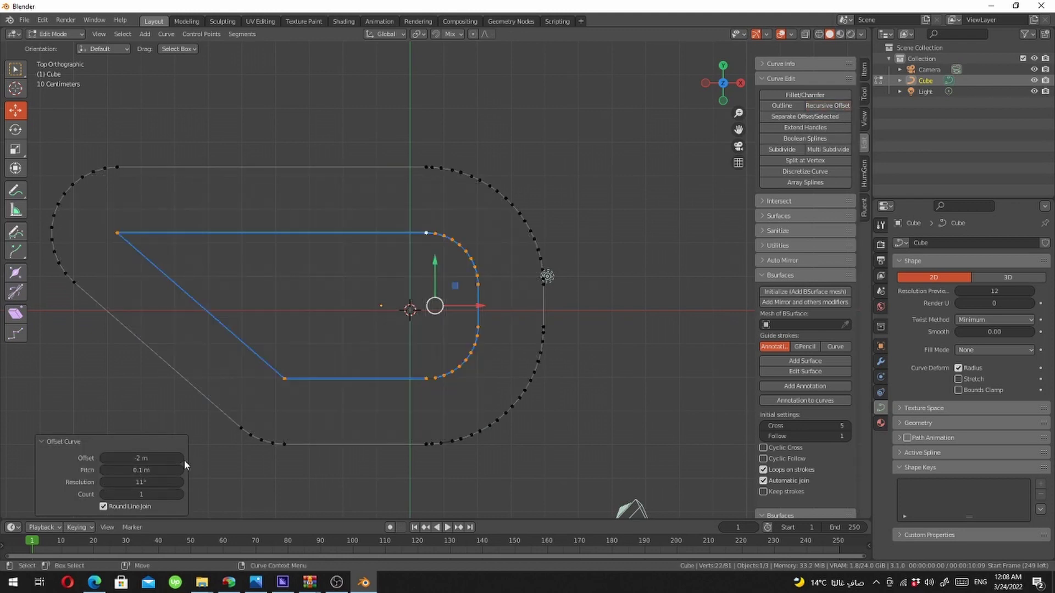
drag(140, 458, 158, 464)
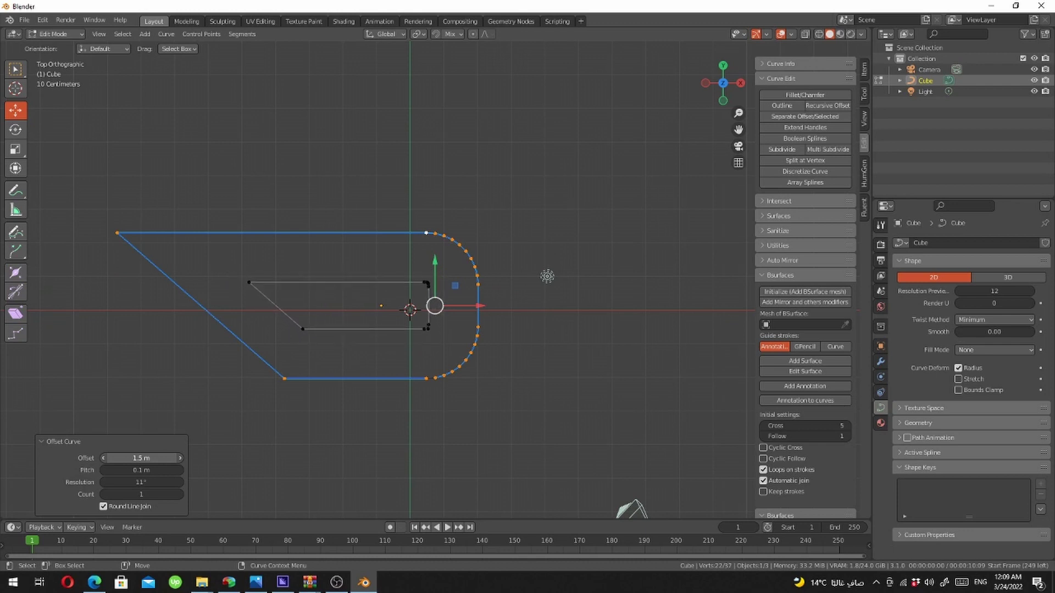
click(137, 457)
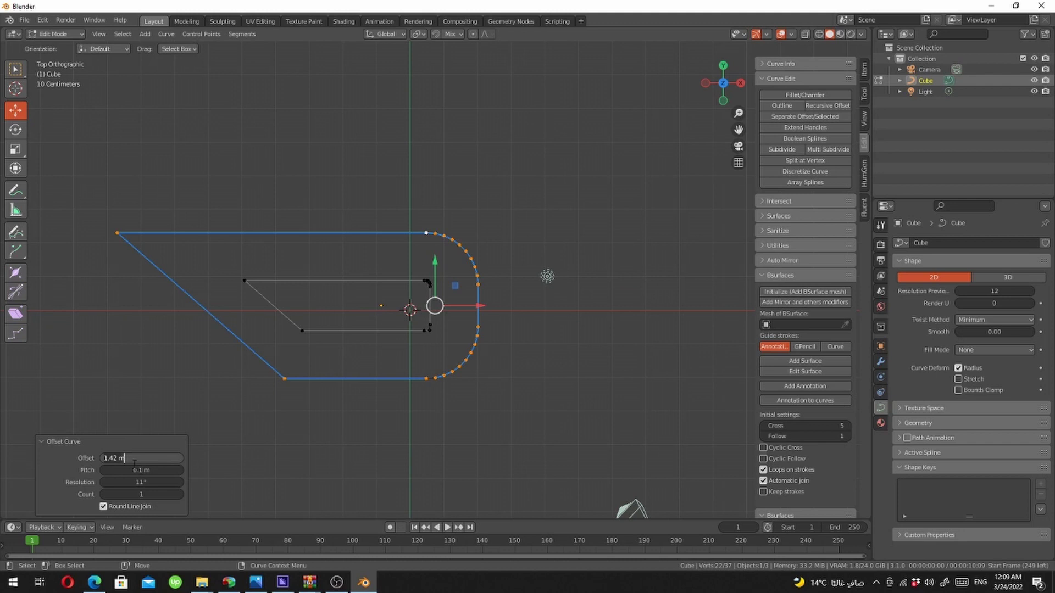
key(Return)
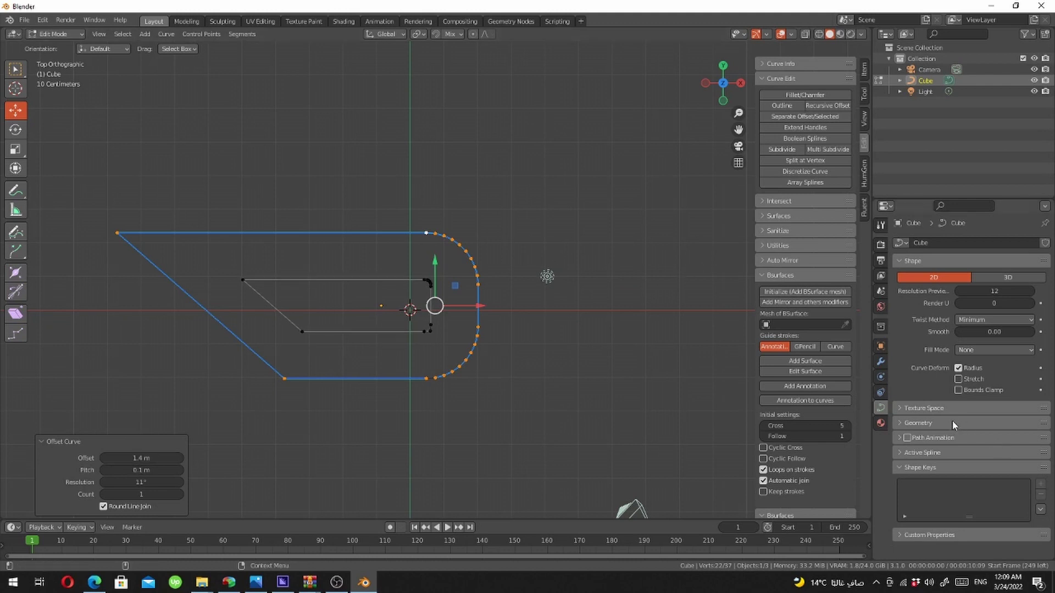
Set the curve's Geometry Extrude to 0.22 m and orbit to view the raised walls
click(941, 431)
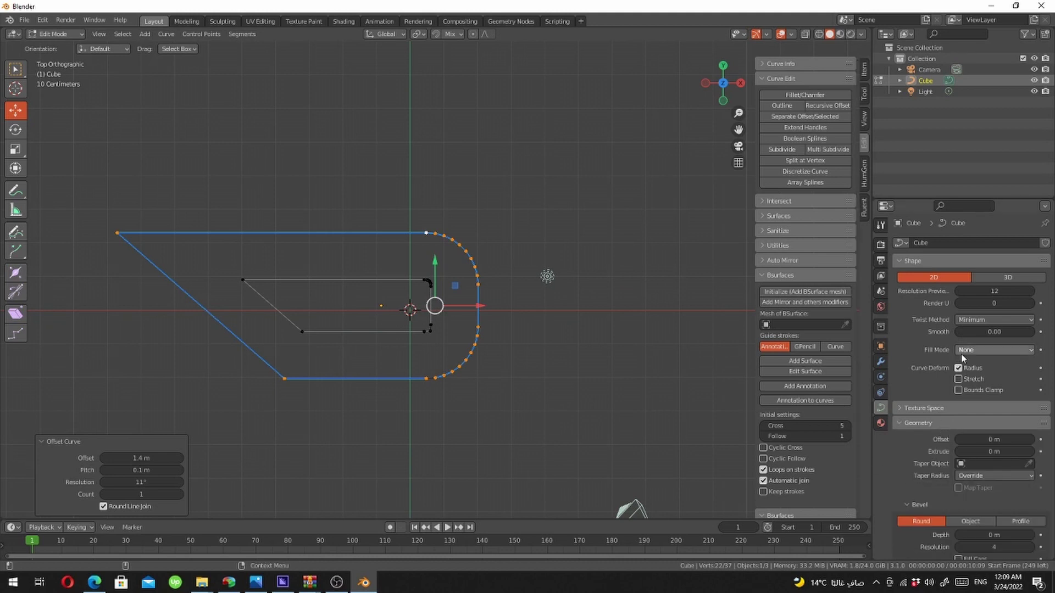
click(916, 444)
scroll(966, 380, down, 2)
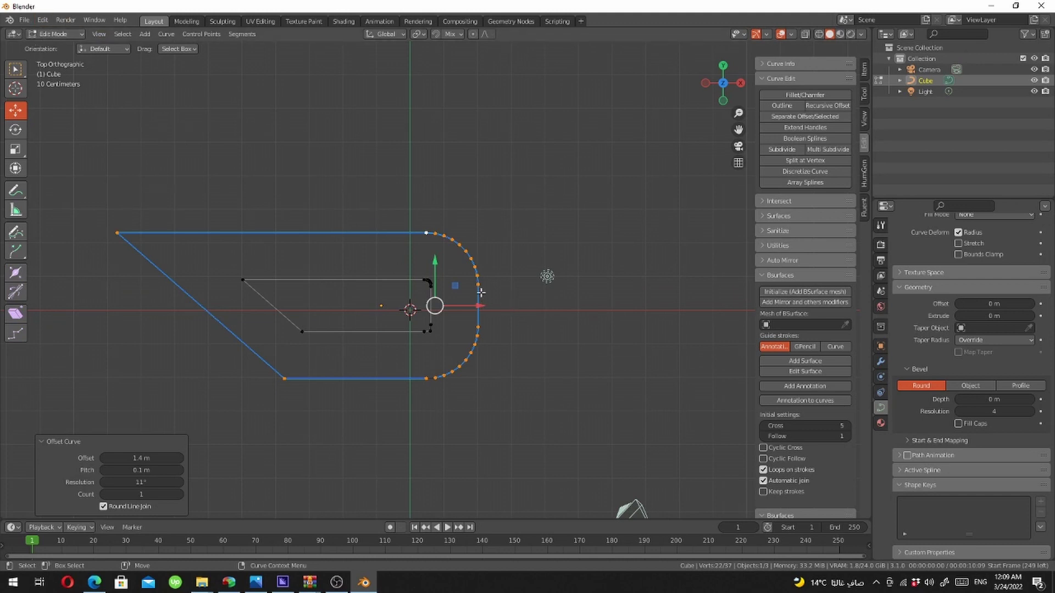
click(489, 271)
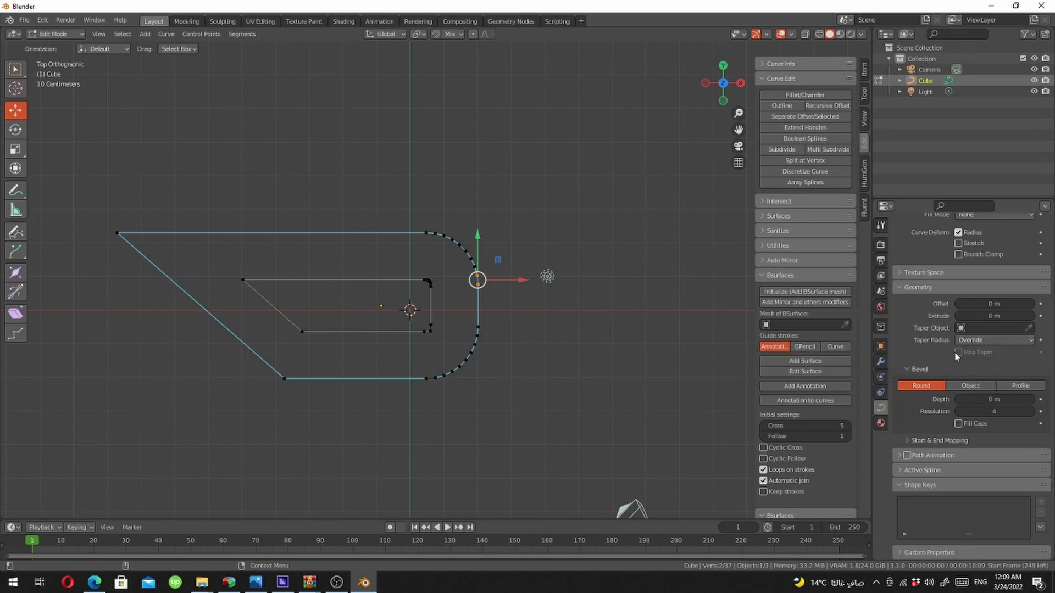
scroll(936, 347, up, 4)
scroll(929, 331, up, 4)
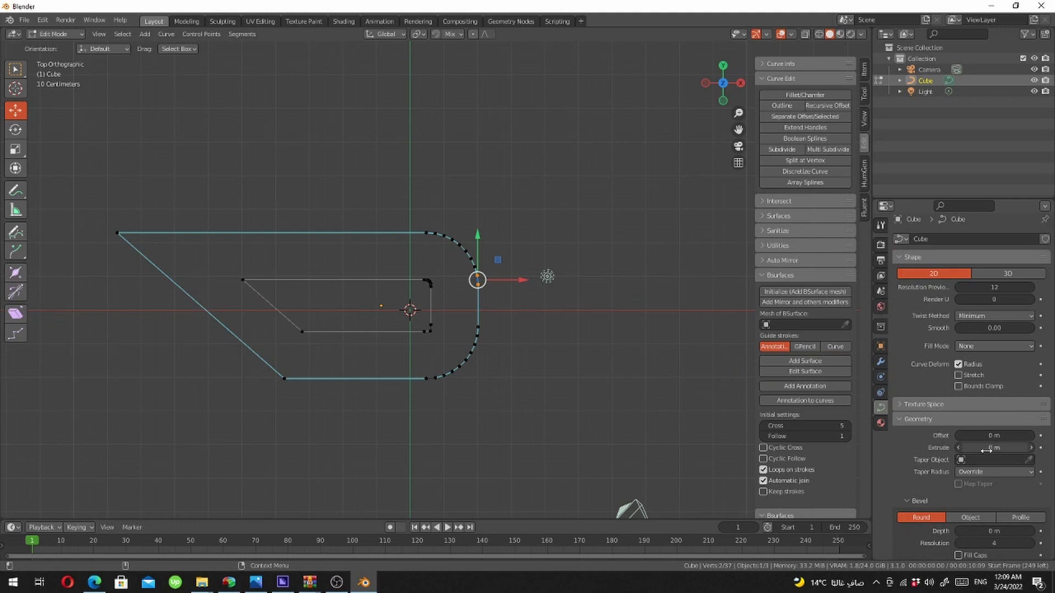
drag(989, 447, 995, 448)
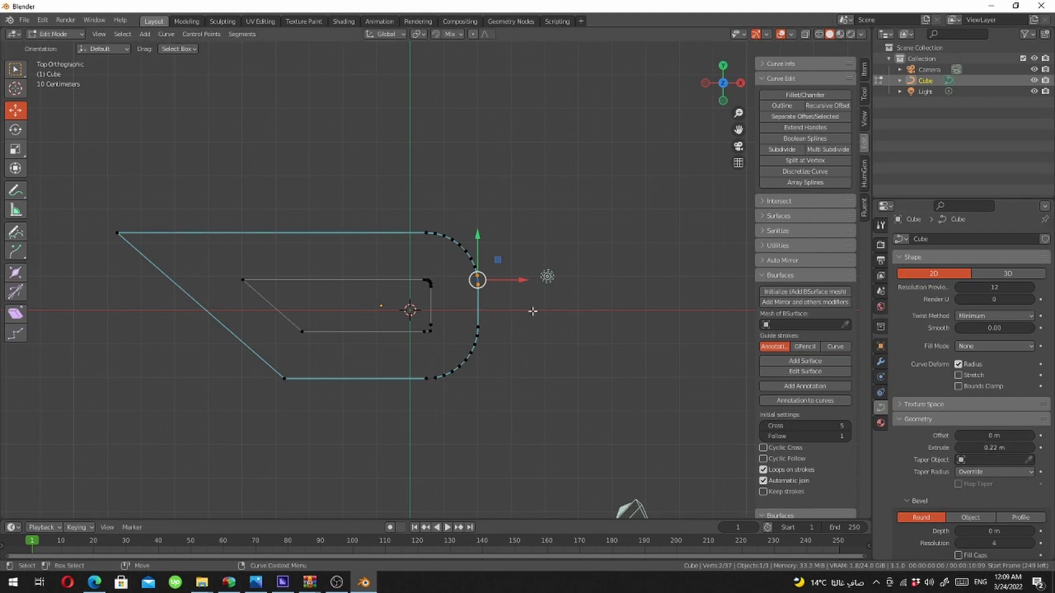
middle_drag(519, 341, 492, 308)
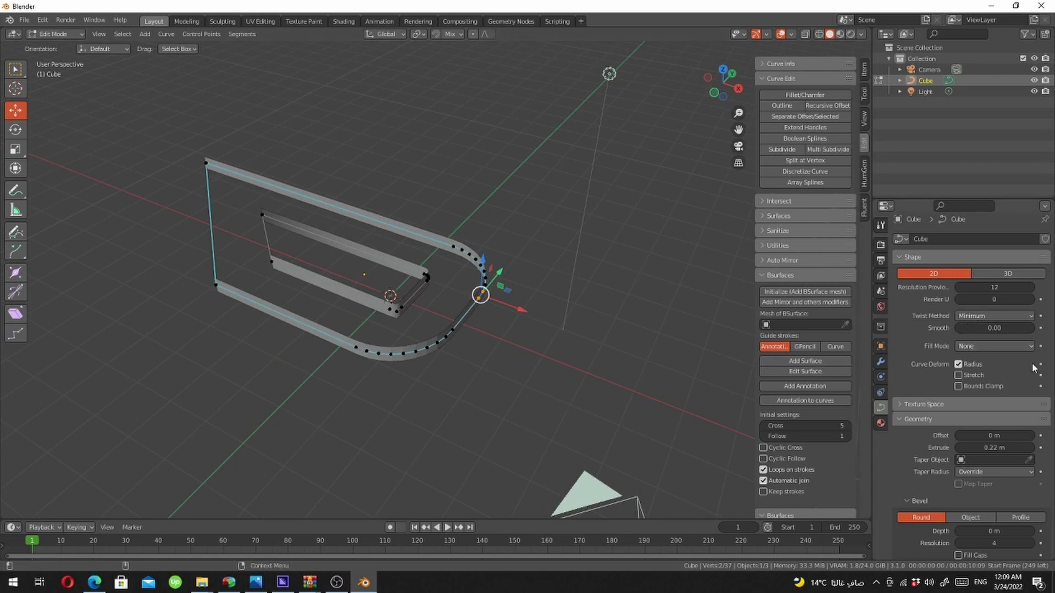
Set the curve Fill Mode to Both and check the slab from the front view
click(983, 346)
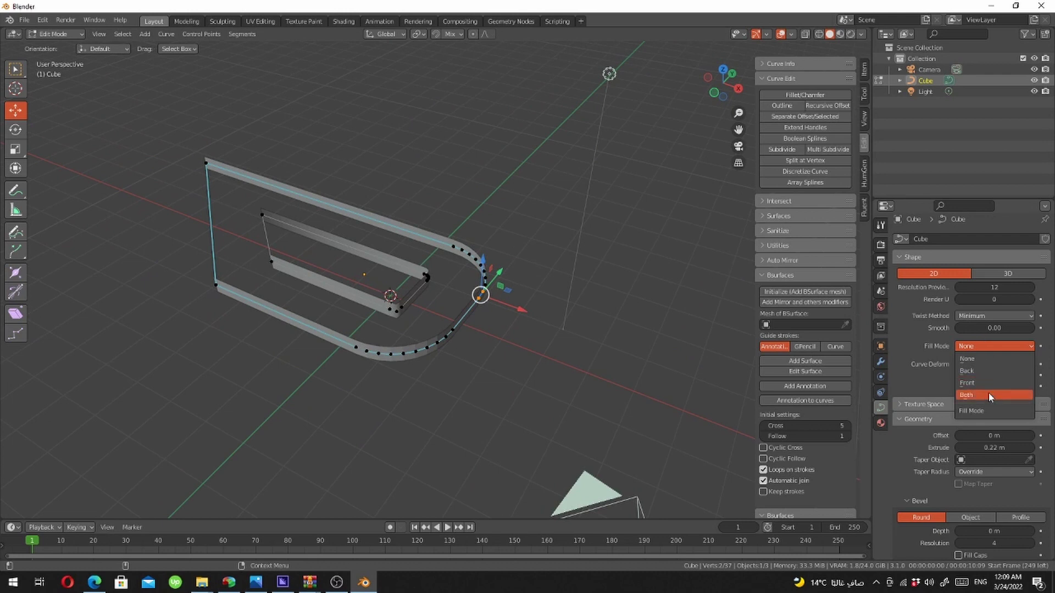
click(968, 395)
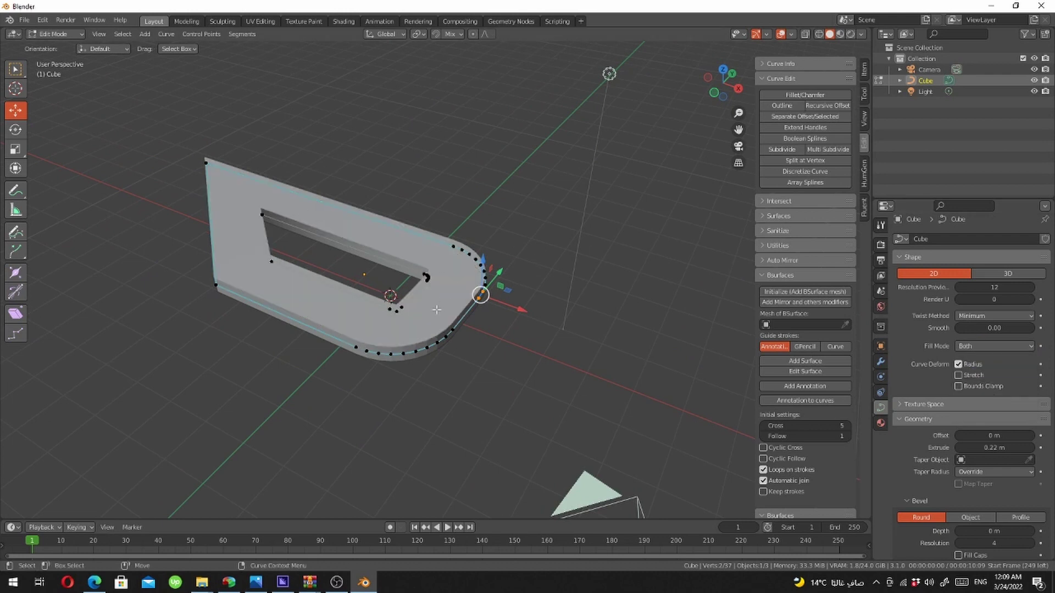
scroll(481, 273, up, 2)
scroll(481, 274, up, 1)
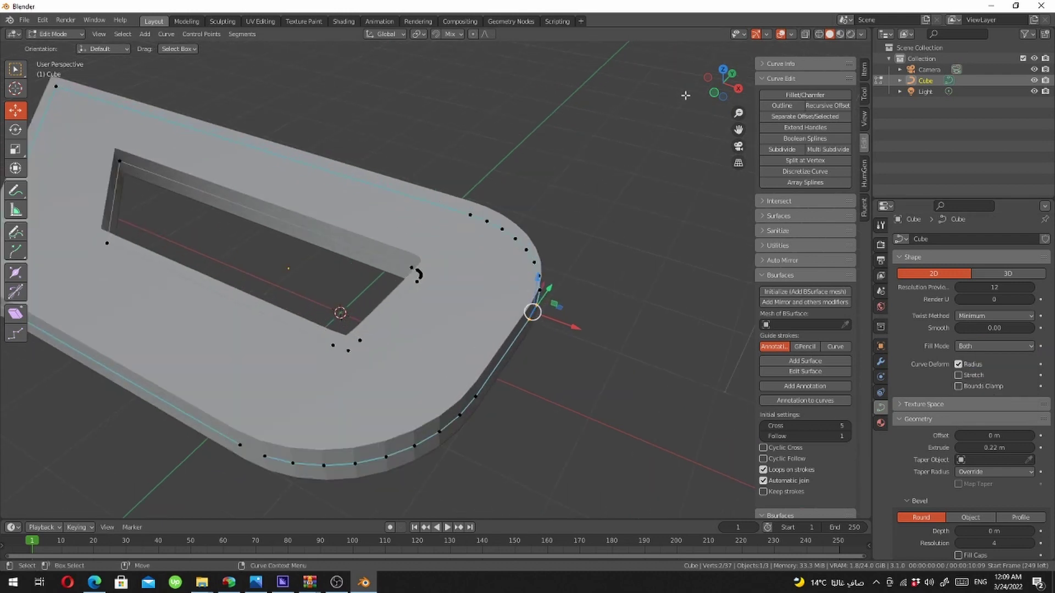
click(717, 93)
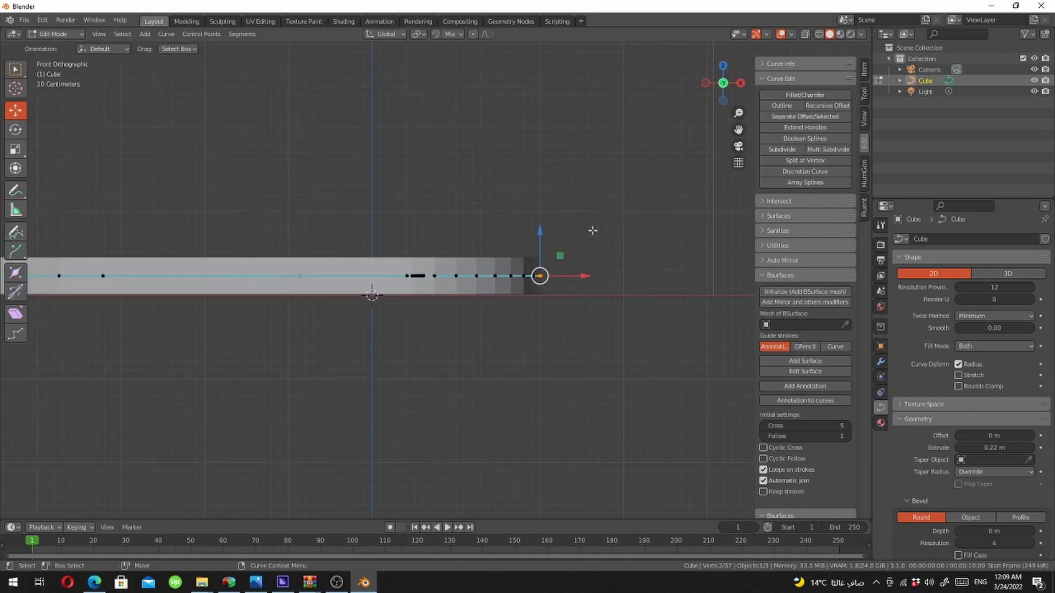
middle_drag(629, 235, 611, 273)
scroll(980, 479, down, 2)
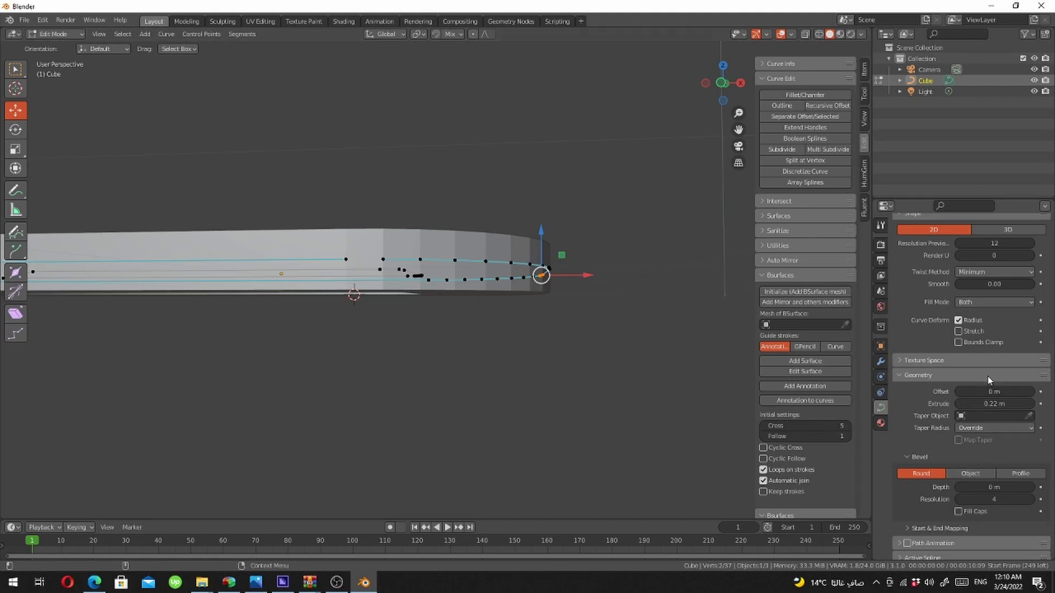
Set the bevel to a custom Profile with 0.13 m depth, a reshaped profile, resolution 23
click(1020, 473)
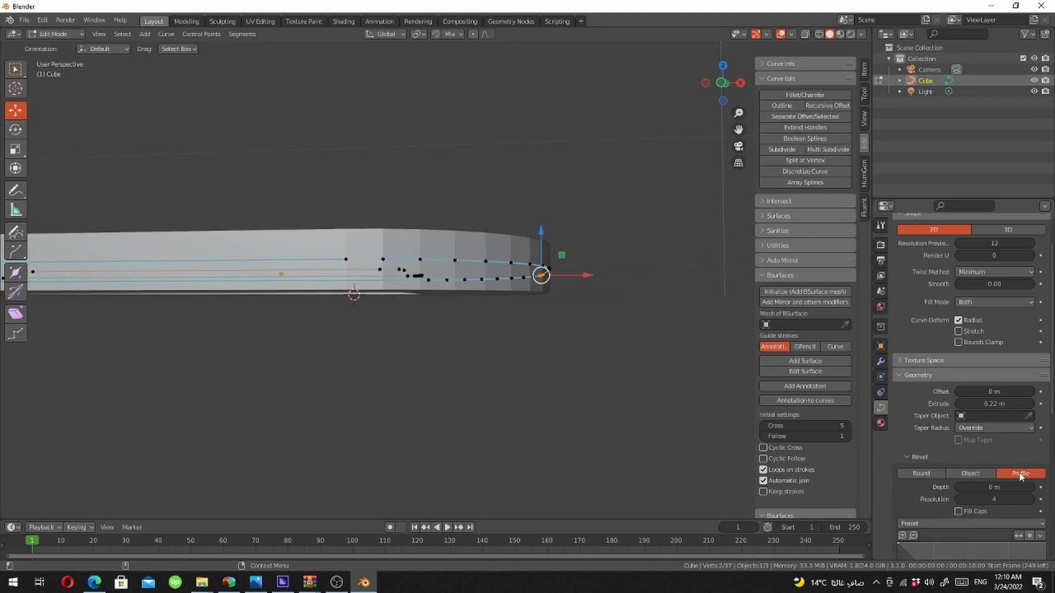
drag(993, 488, 961, 488)
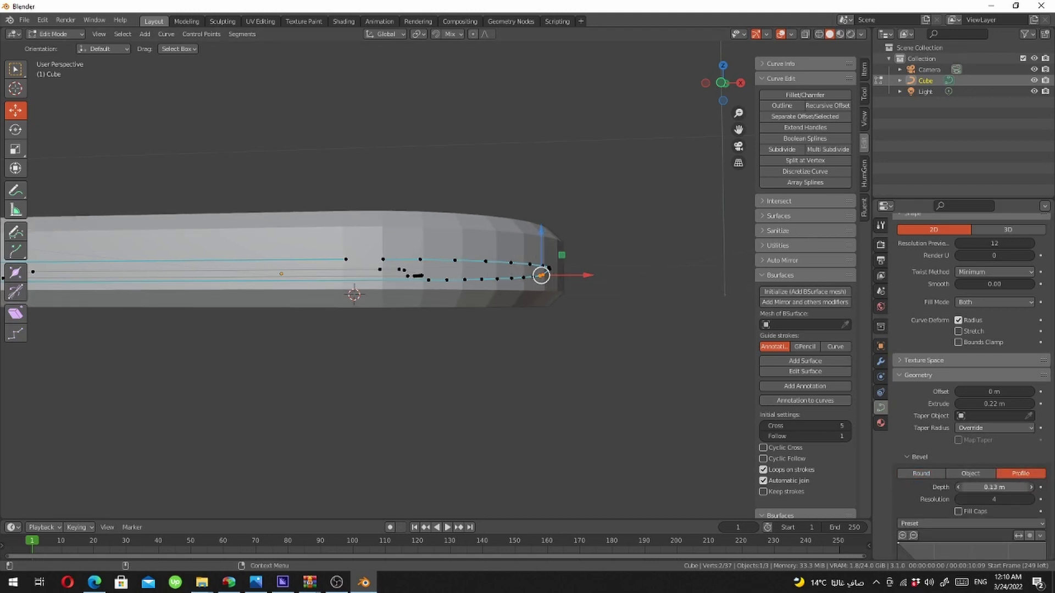
mouse_move(544, 247)
middle_down()
mouse_move(556, 208)
mouse_move(363, 420)
middle_up()
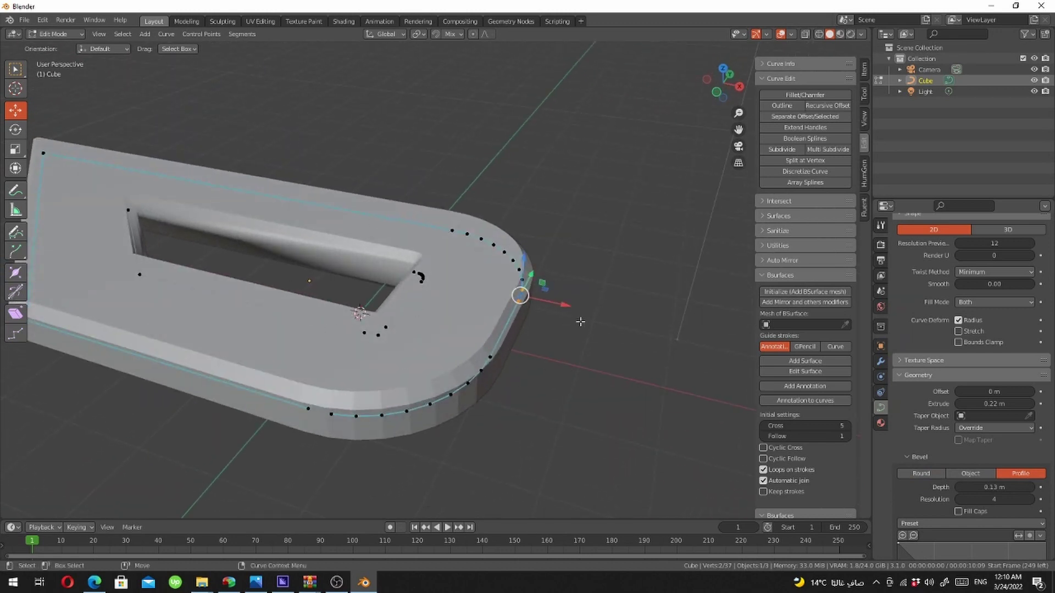
click(1030, 499)
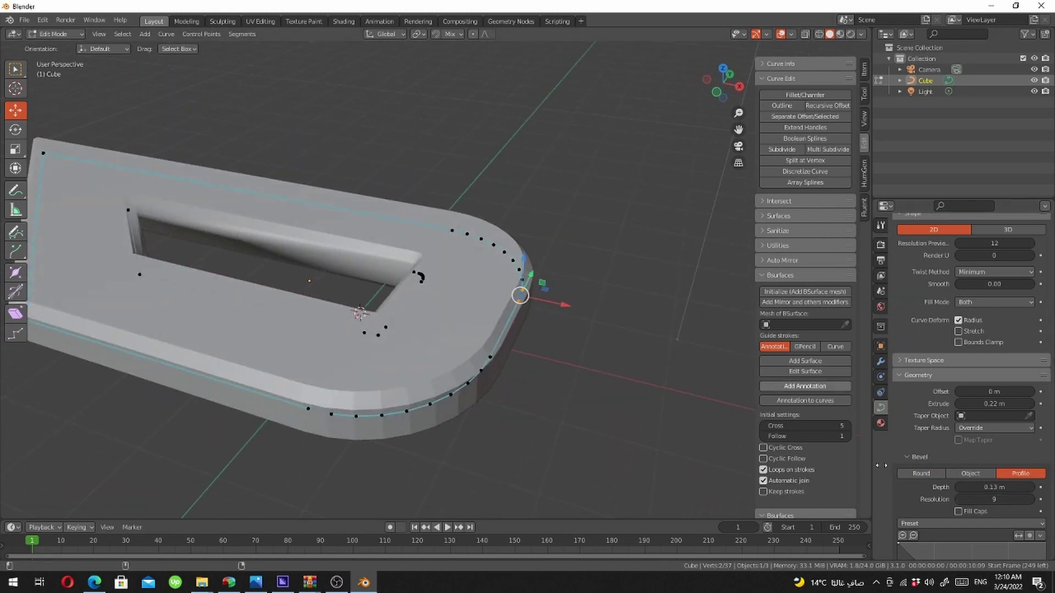
scroll(1007, 495, down, 3)
drag(999, 492, 926, 500)
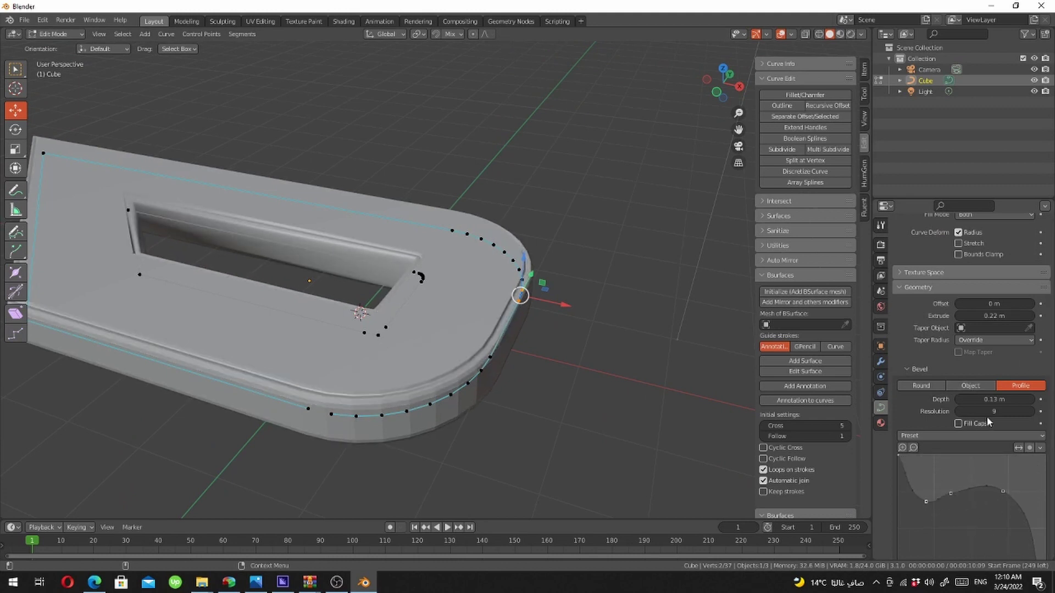
drag(971, 412, 1021, 412)
middle_drag(462, 288, 494, 297)
Return to Object Mode, apply Shade Smooth to the slab, and orbit to inspect it
key(Tab)
scroll(503, 301, down, 2)
right_click(508, 303)
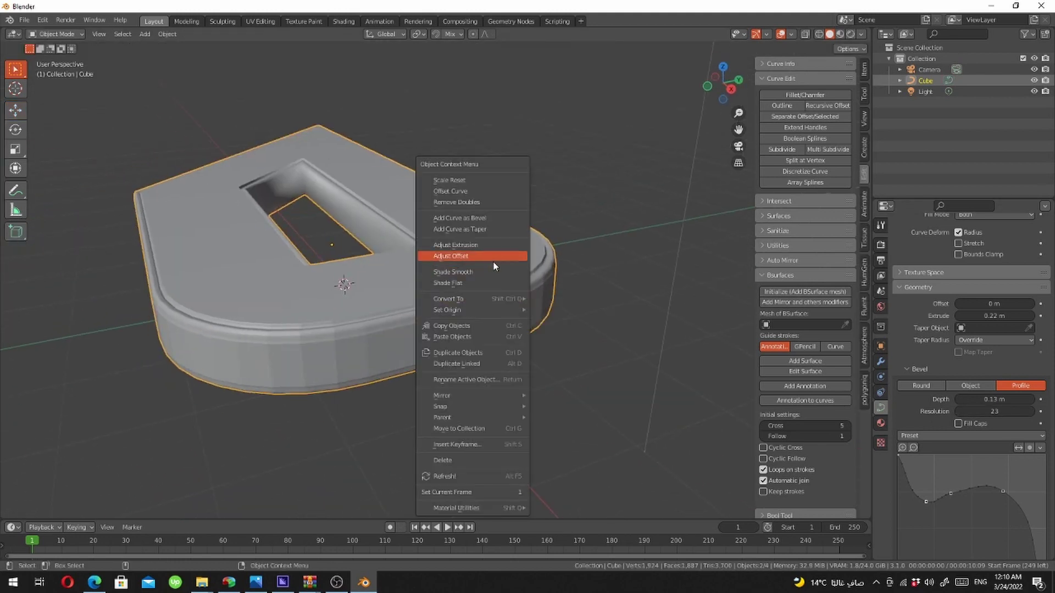
key(Escape)
mouse_move(495, 273)
middle_down()
mouse_move(547, 322)
mouse_move(530, 332)
mouse_move(530, 314)
middle_up()
scroll(621, 300, down, 3)
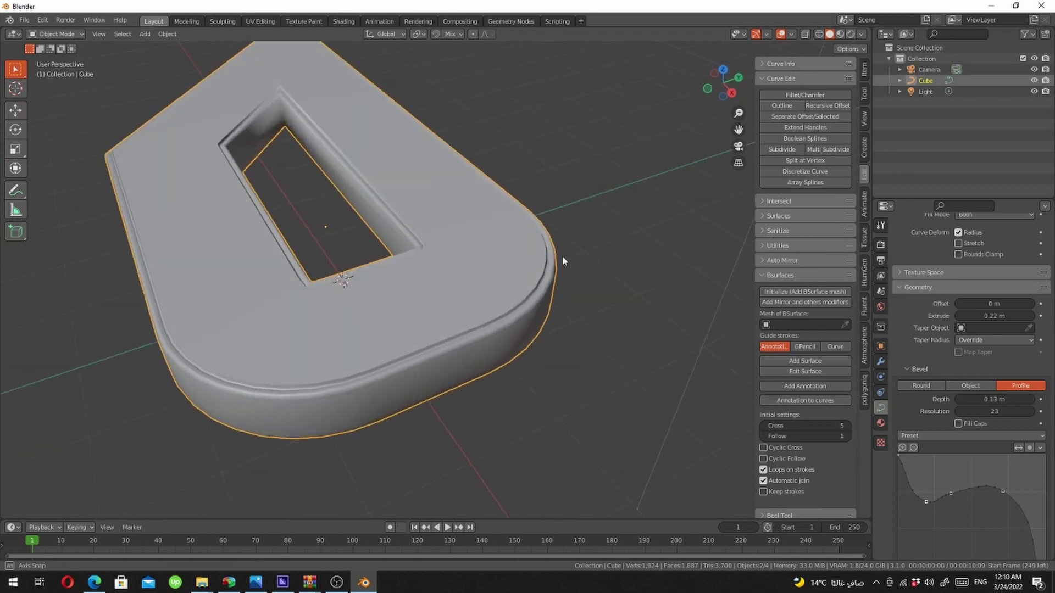
mouse_move(588, 241)
middle_down()
mouse_move(516, 336)
mouse_move(546, 257)
mouse_move(516, 269)
middle_up()
scroll(516, 270, up, 4)
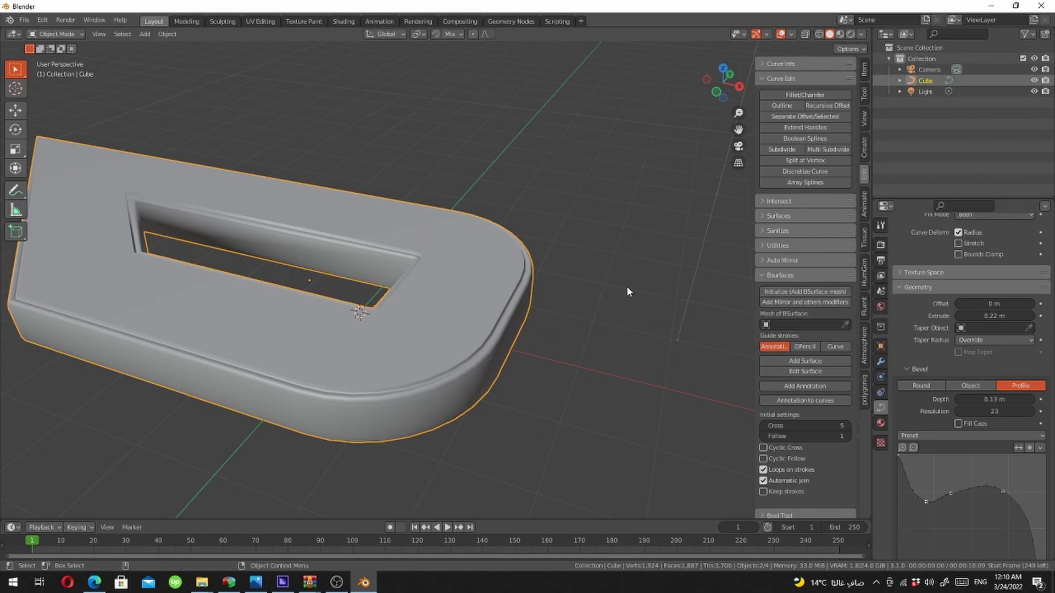